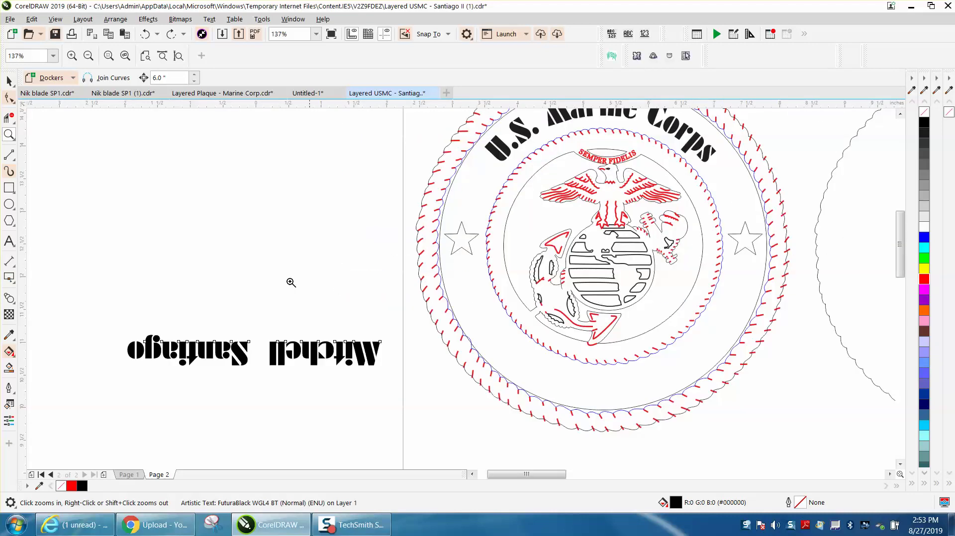
Try a red outline on the mirrored name text, then undo back to its black fill.
key("space")
scroll(352, 197, "down", 2)
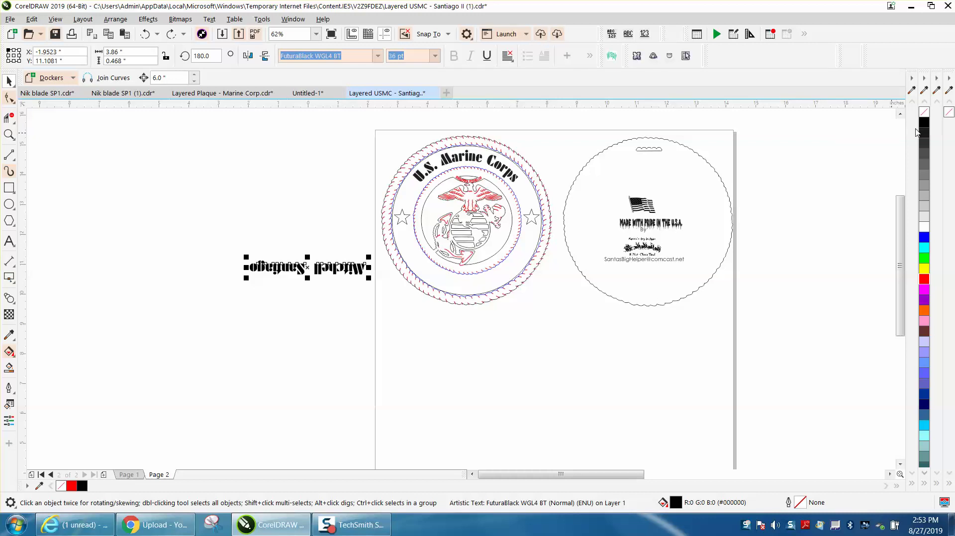
left_click(924, 112)
right_click(924, 278)
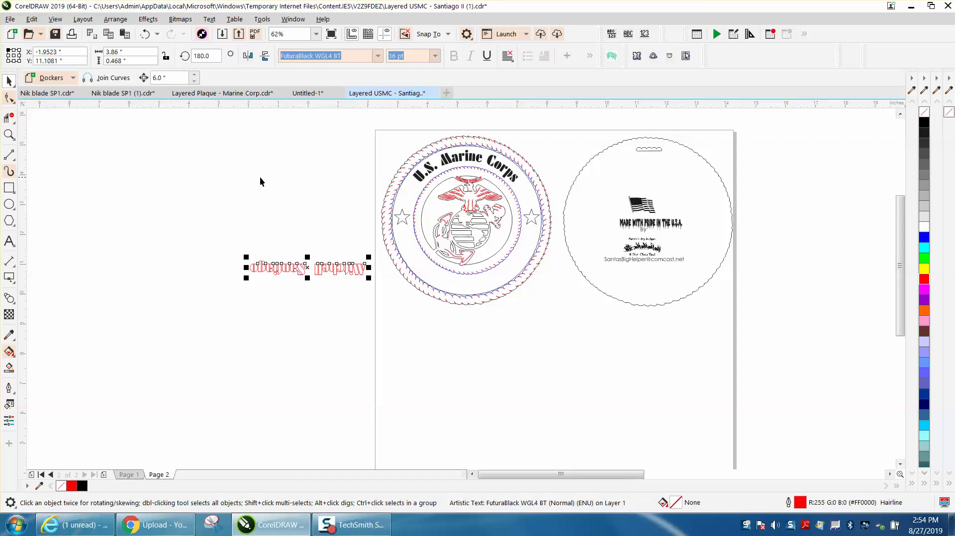
left_click(145, 34)
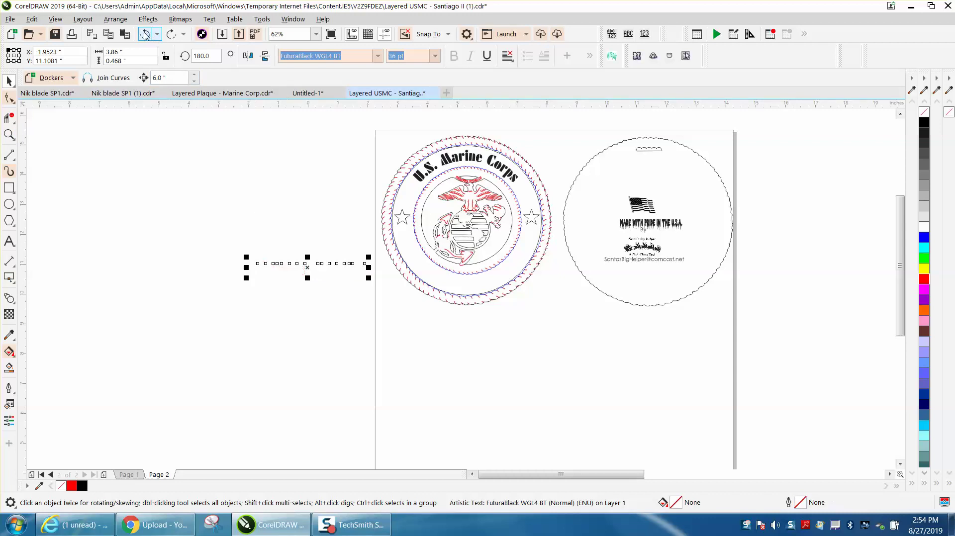
left_click(145, 34)
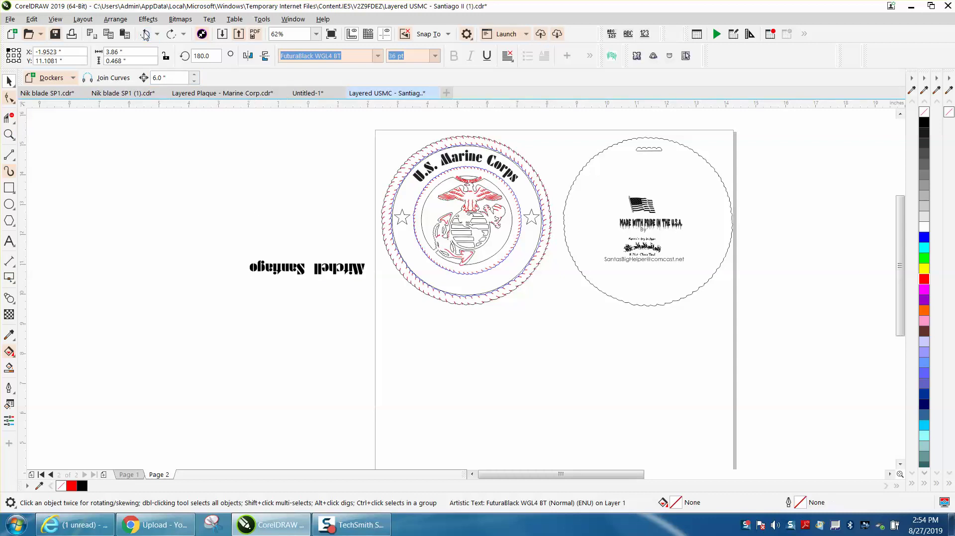
Zoom in on the eagle and ring near Corps and select the whole Marine Corps emblem.
left_click(9, 135)
left_click_drag(450, 161, 519, 203)
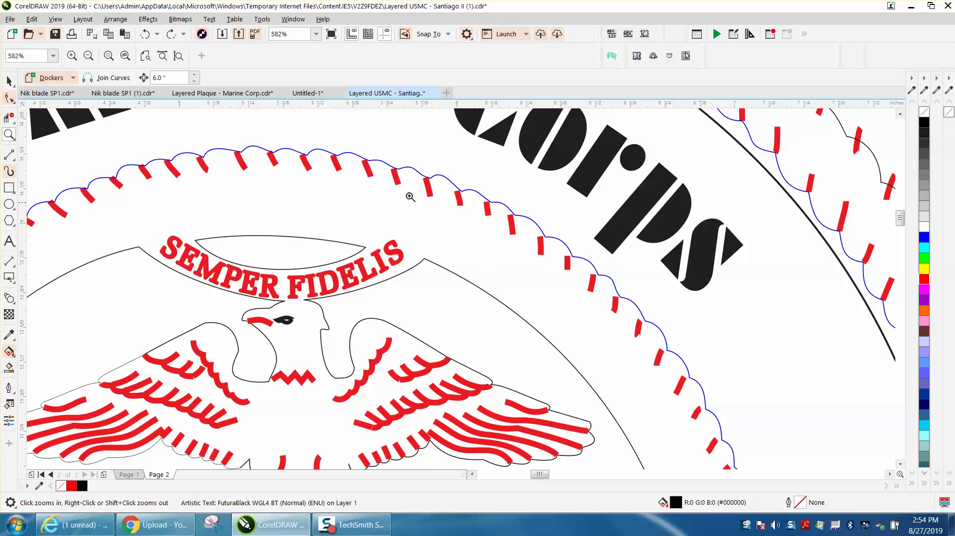
left_click(7, 81)
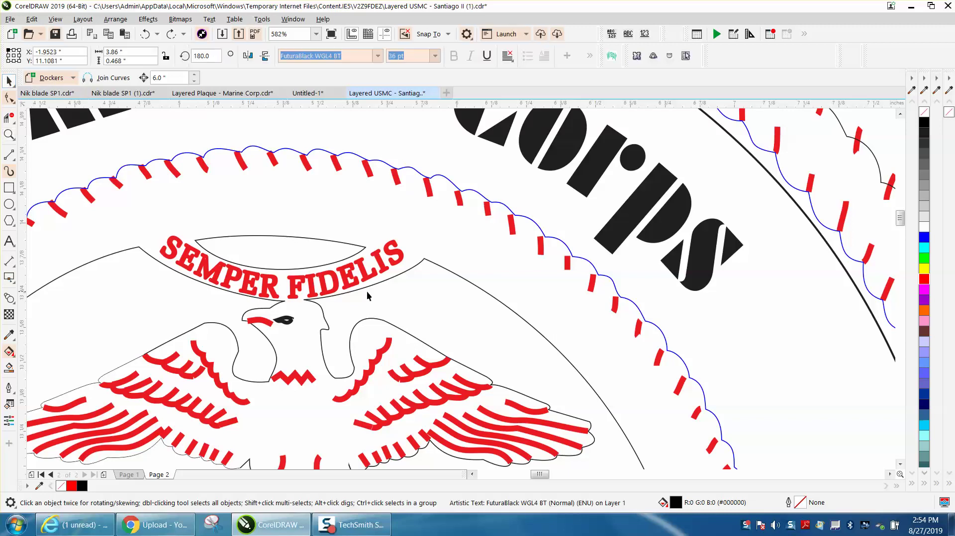
left_click(384, 273)
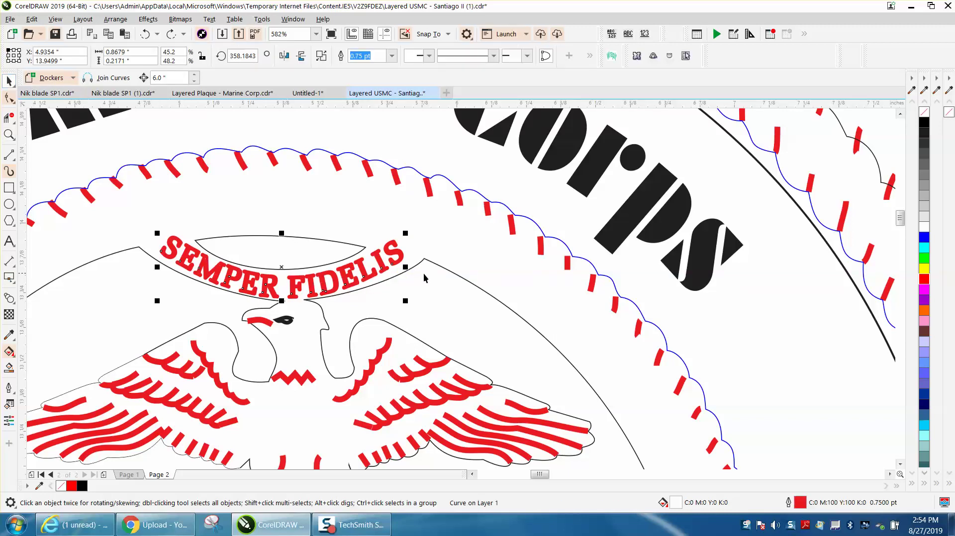
scroll(424, 278, "down", 4)
scroll(167, 204, "down", 2)
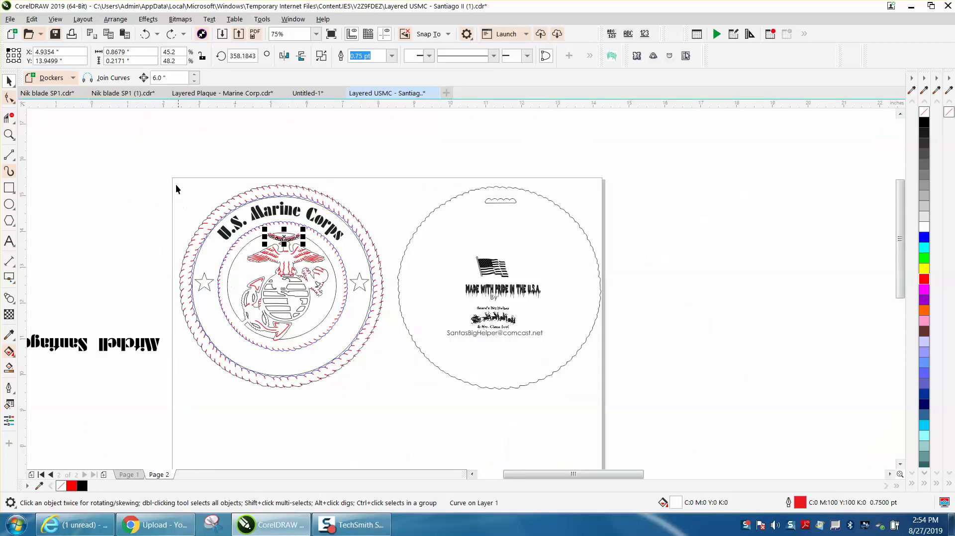
left_click_drag(164, 175, 414, 394)
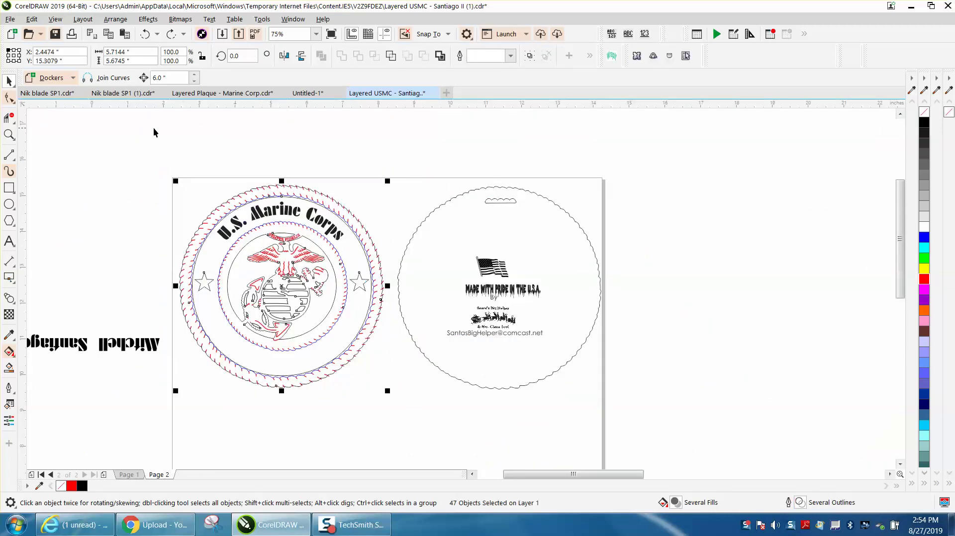
Inspect the SEMPER FIDELIS banner, eagle and anchor close up, undoing an accidental black fill.
left_click(9, 134)
left_click_drag(251, 221, 365, 263)
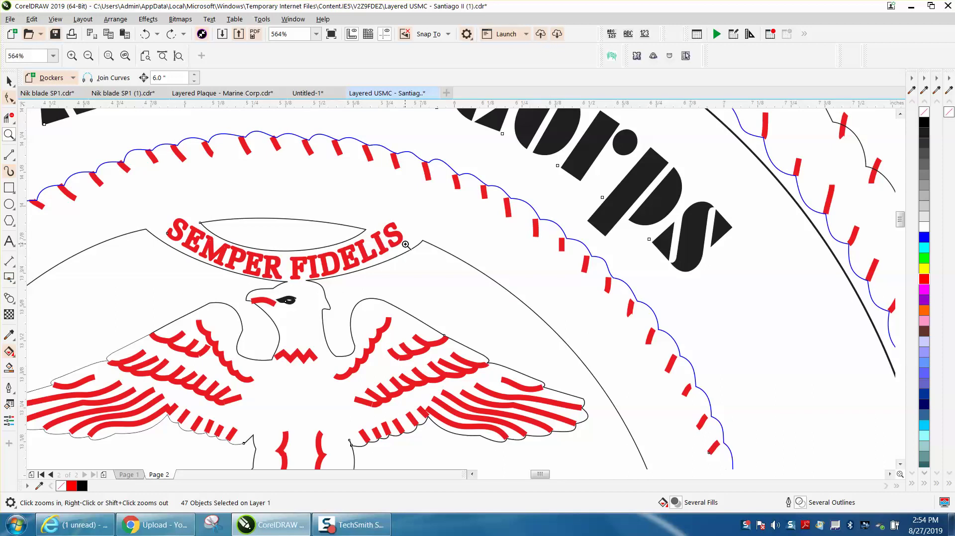
left_click_drag(279, 278, 326, 324)
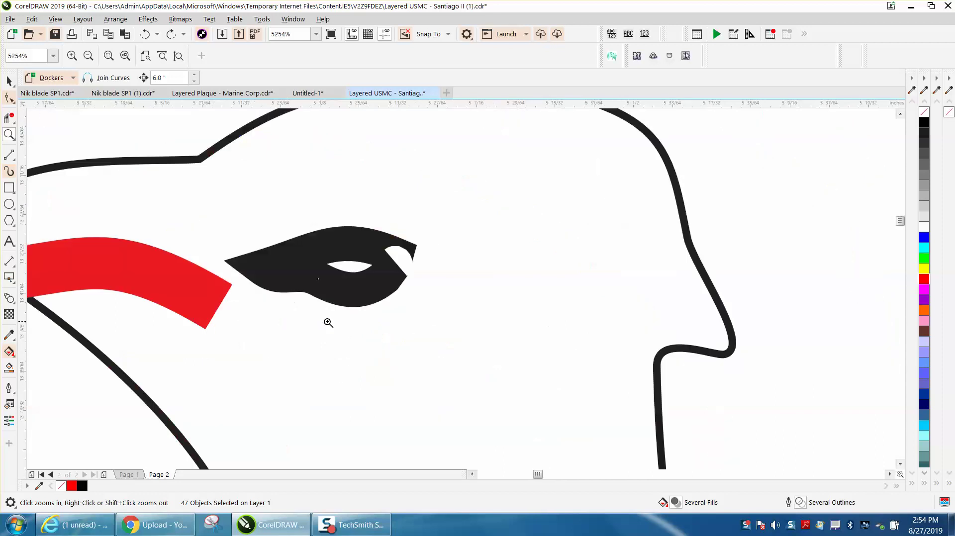
scroll(335, 293, "down", 10)
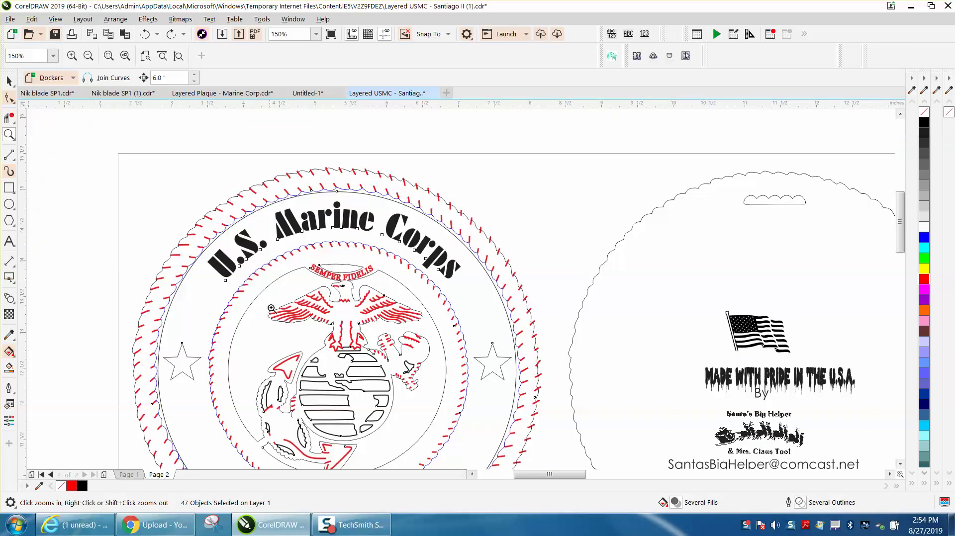
right_click(388, 366)
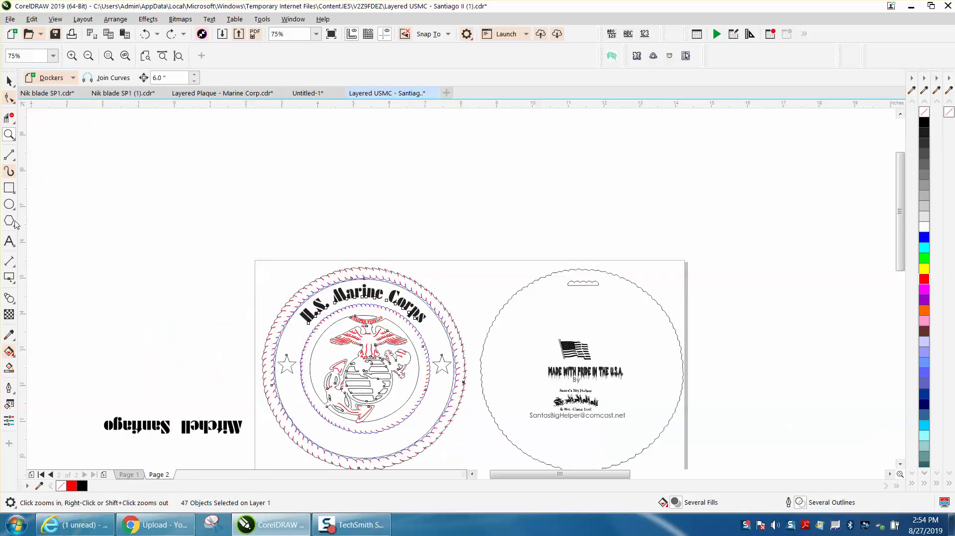
left_click_drag(289, 368, 403, 432)
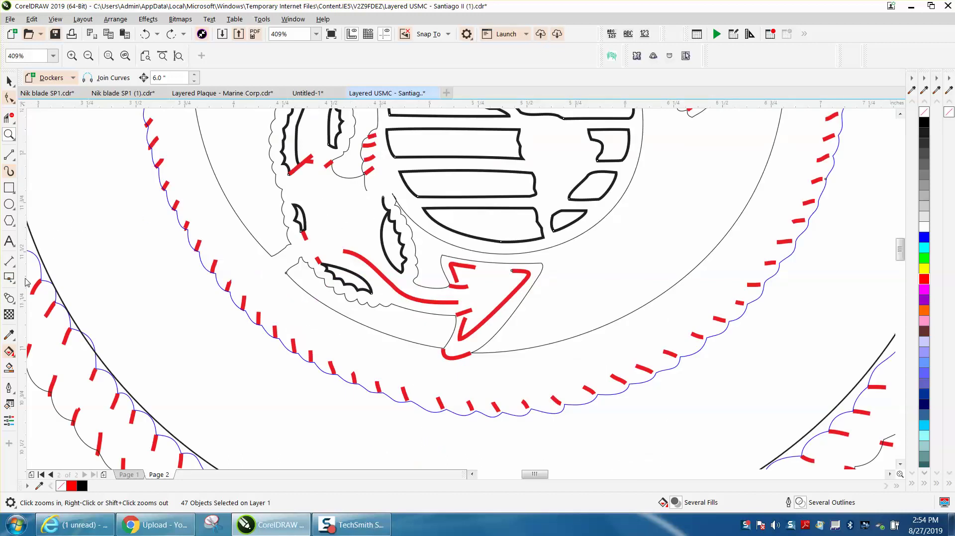
left_click(9, 368)
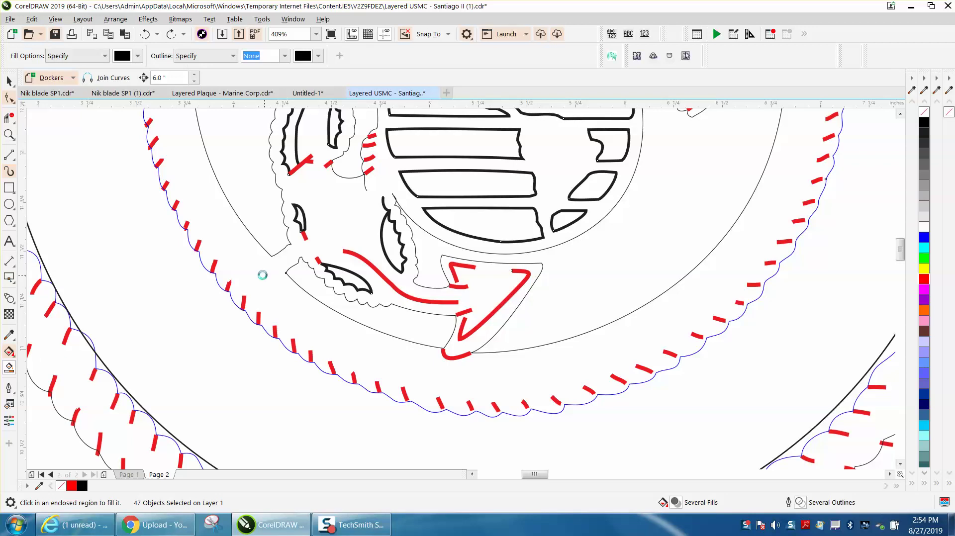
scroll(263, 275, "down", 4)
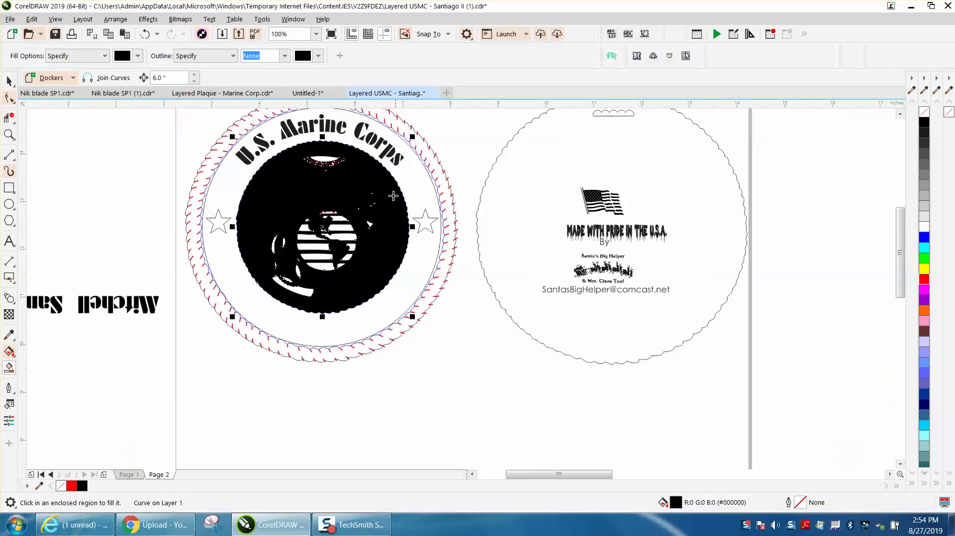
left_click(145, 34)
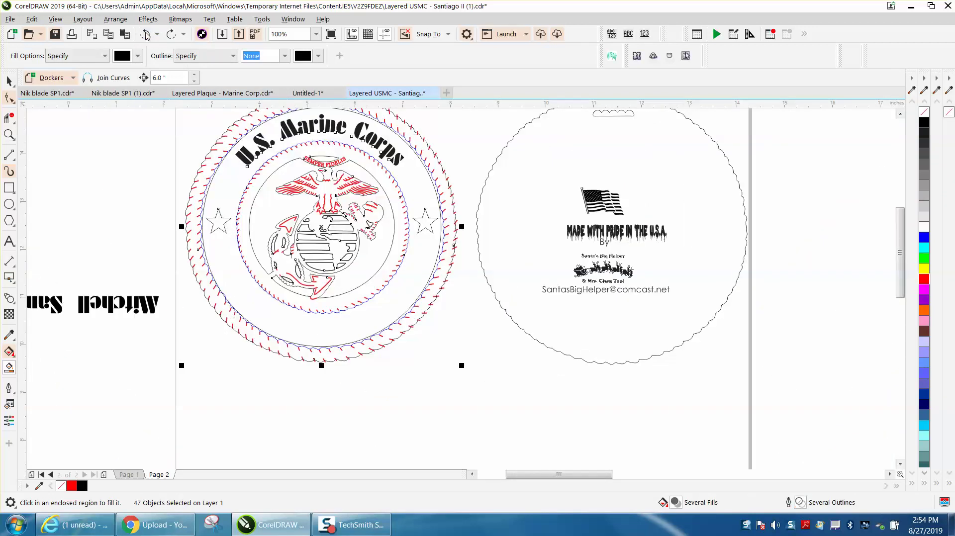
Zoom in on Corps and the outer rope ring and select the scalloped outer curves.
left_click(9, 135)
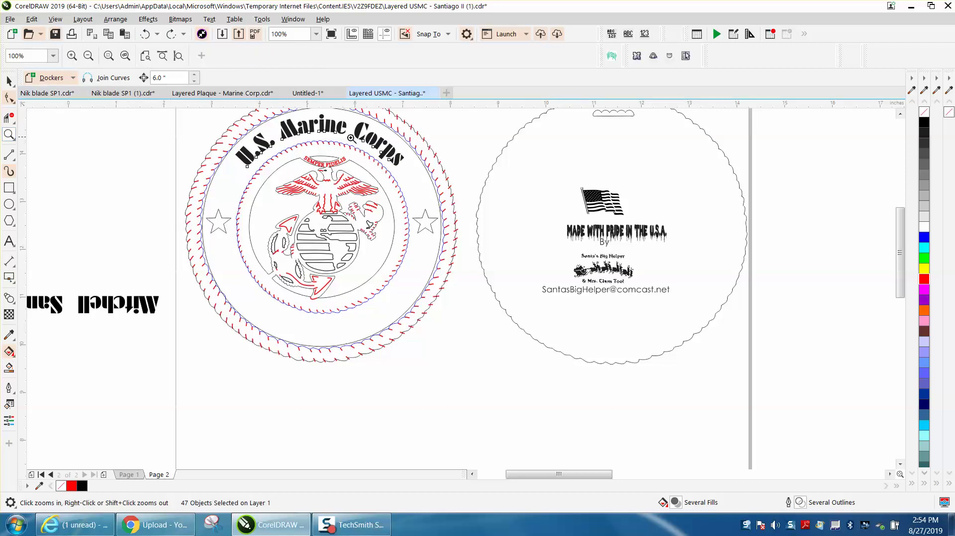
left_click_drag(373, 135, 489, 212)
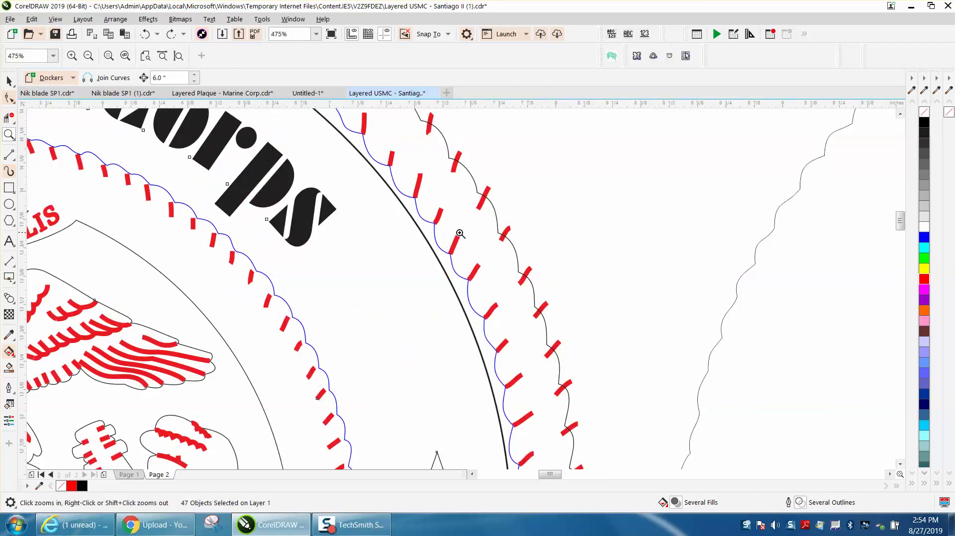
key("space")
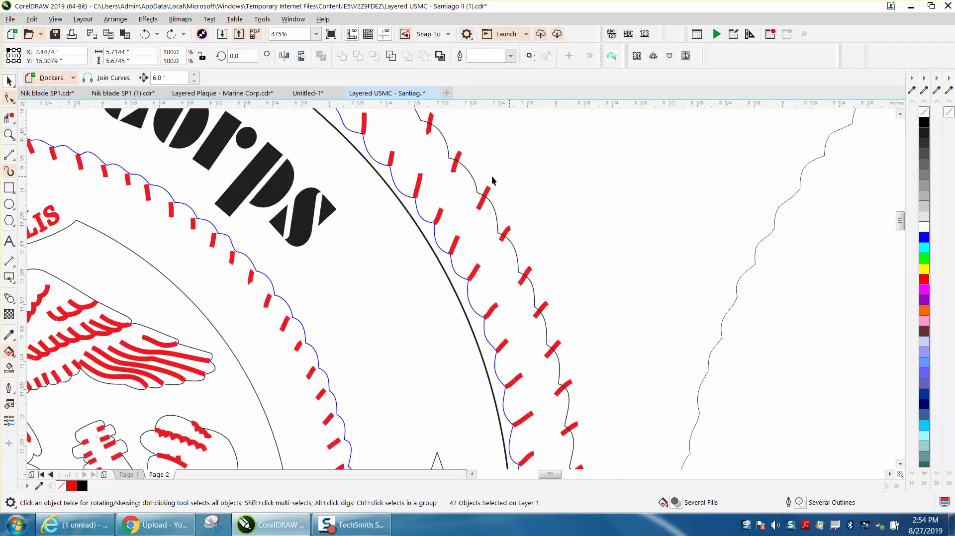
left_click(473, 180)
left_click(473, 180)
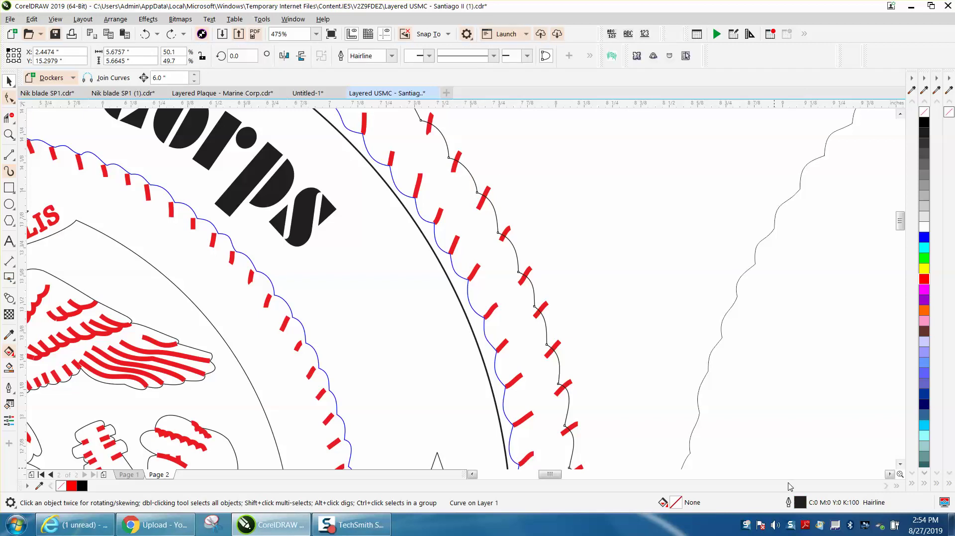
left_click(473, 312)
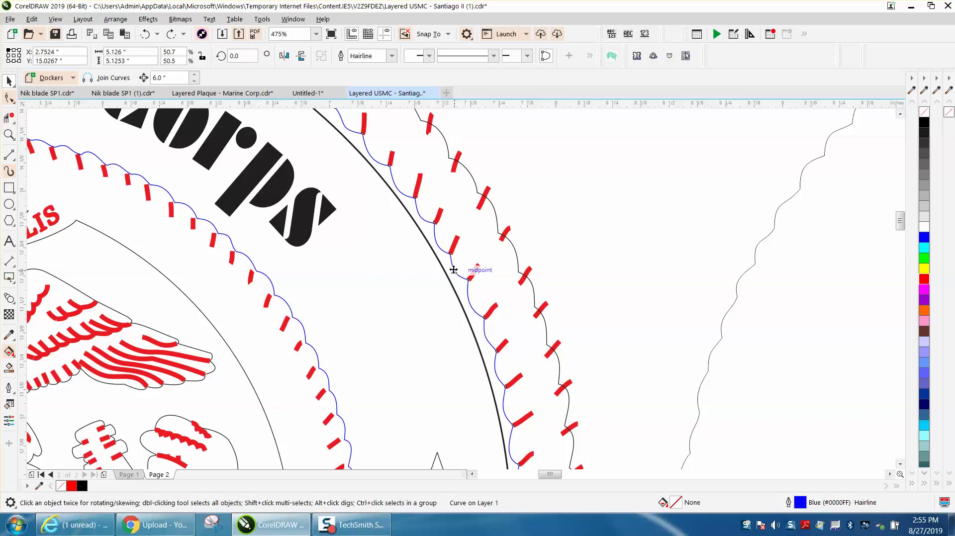
Give the star right of the emblem an RGB black outline matching the left star.
scroll(462, 244, "down", 2)
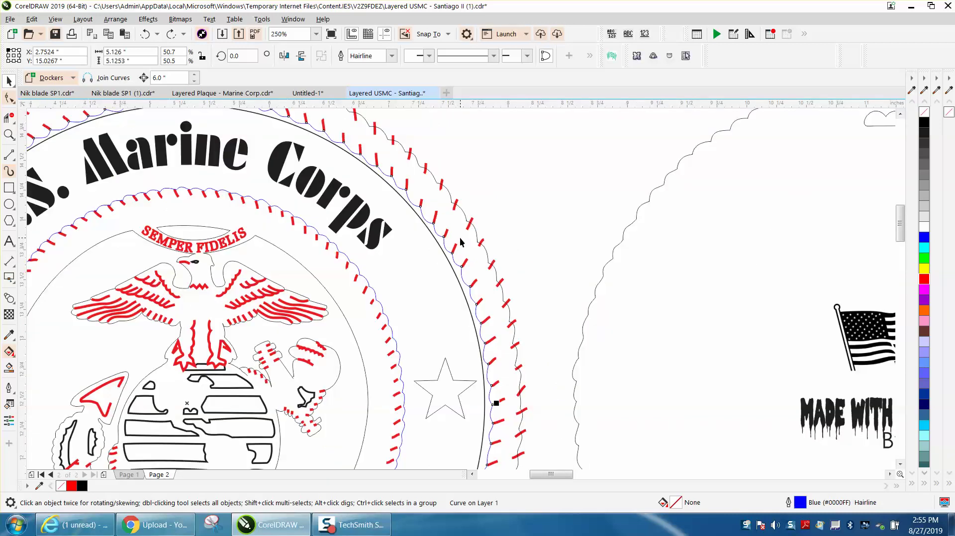
left_click(447, 370)
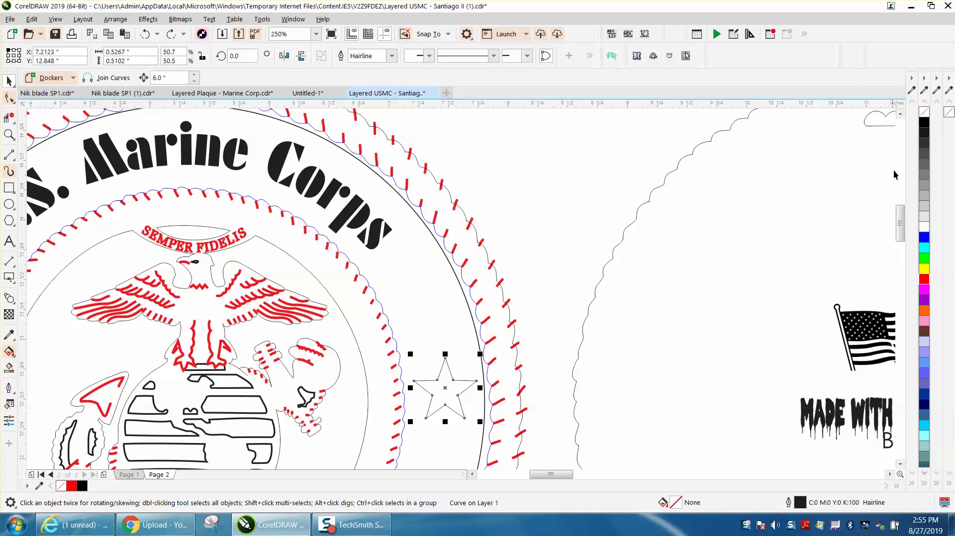
right_click(925, 124)
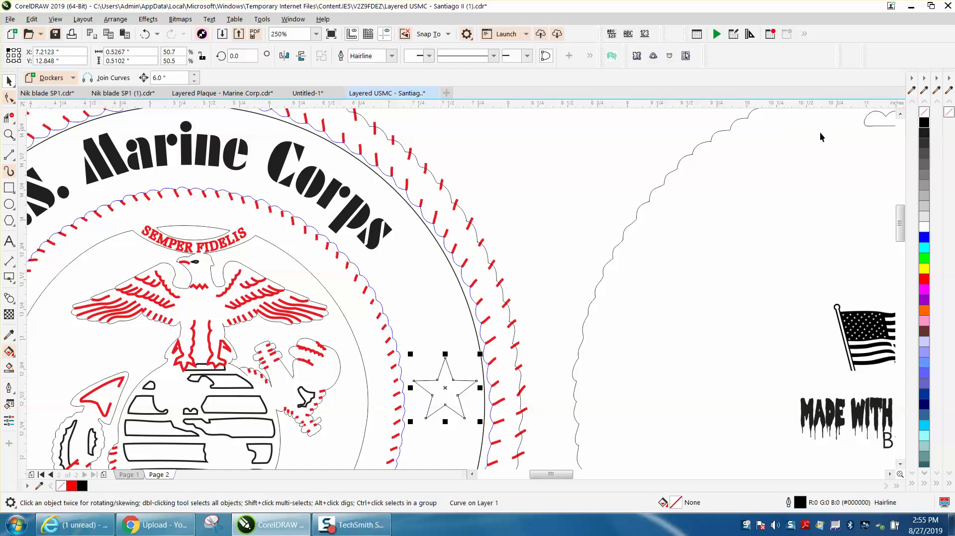
scroll(496, 199, "down", 2)
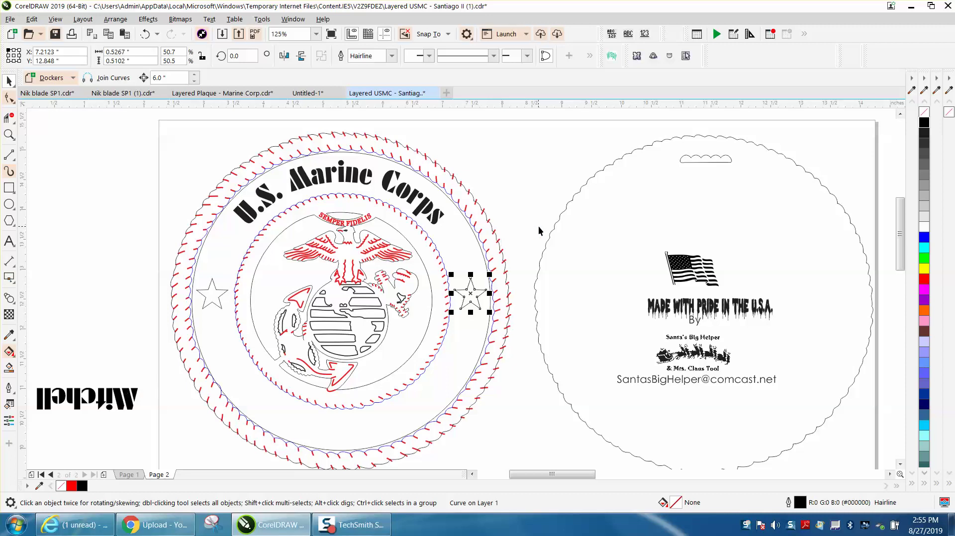
scroll(478, 206, "down", 2)
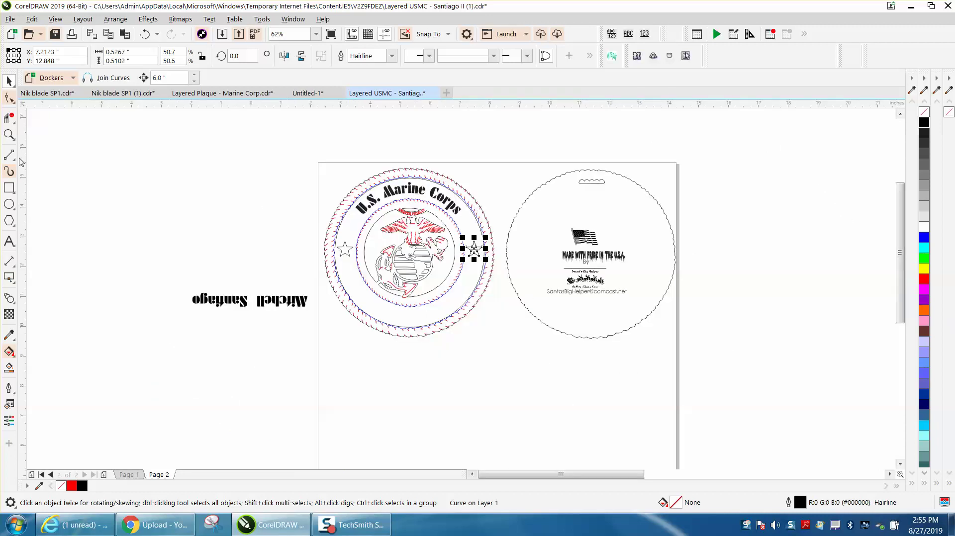
Zoom to 104% framing the seal and the back circle design.
left_click(9, 134)
left_click_drag(276, 152, 625, 373)
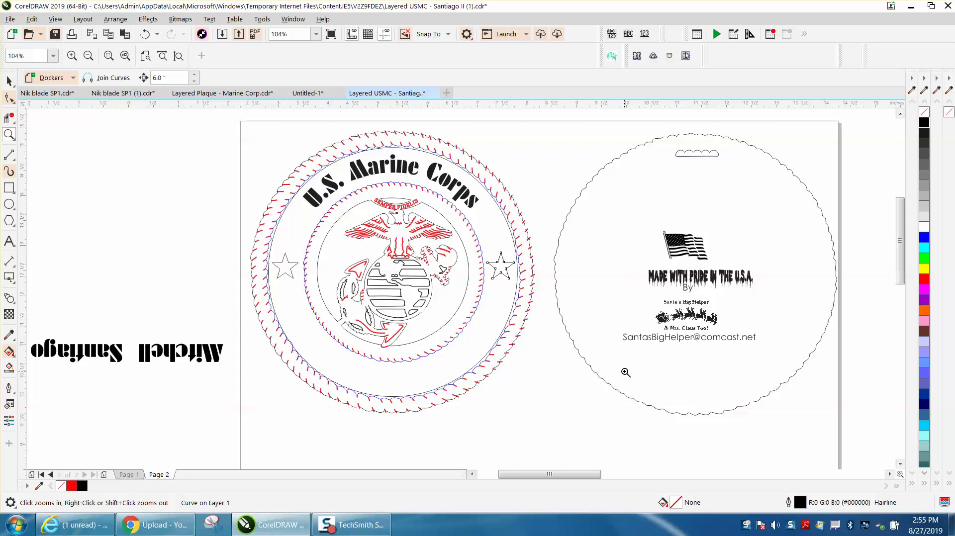
left_click(9, 81)
Check the blue ring's Outline Pen colour without changes, then move the mirrored name text below the right circle.
left_click(110, 129)
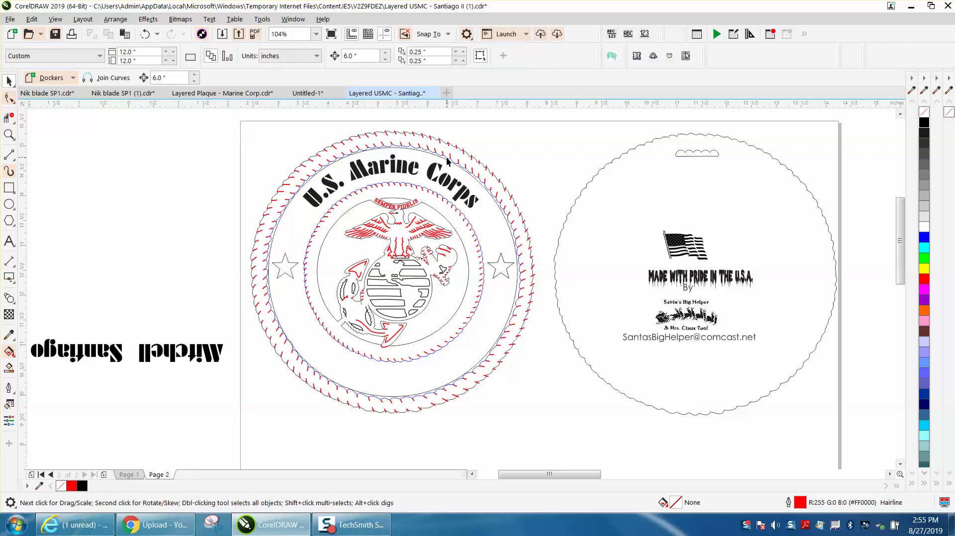
left_click(446, 158)
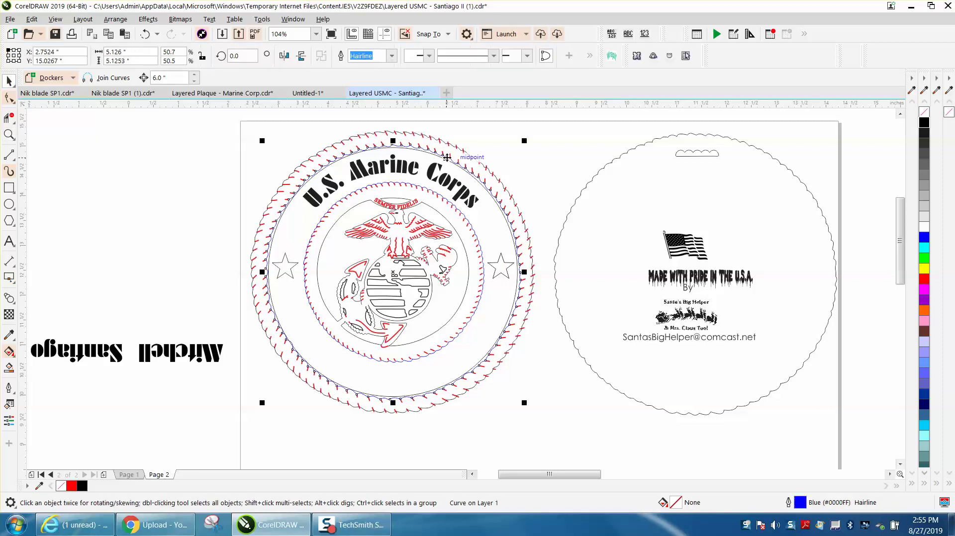
right_click(802, 507)
double_click(801, 504)
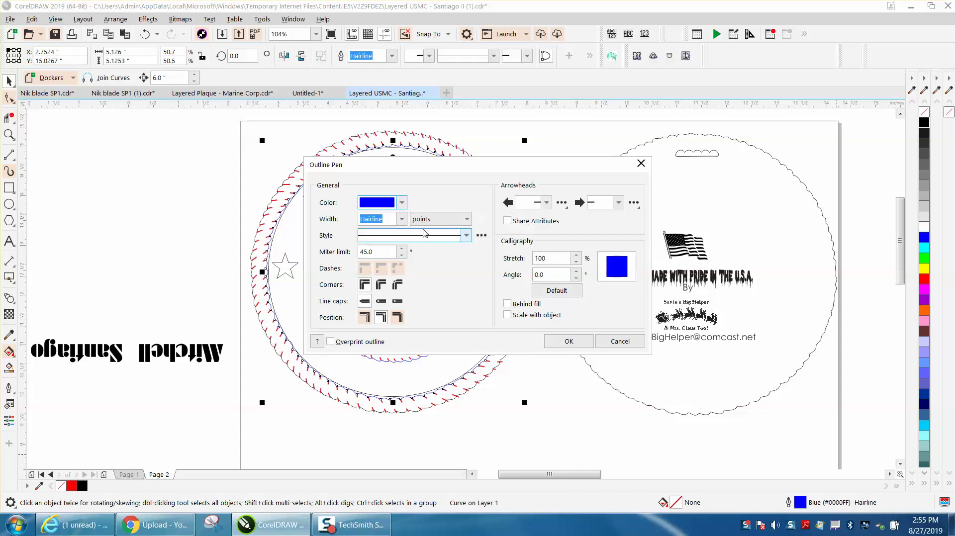
left_click(403, 204)
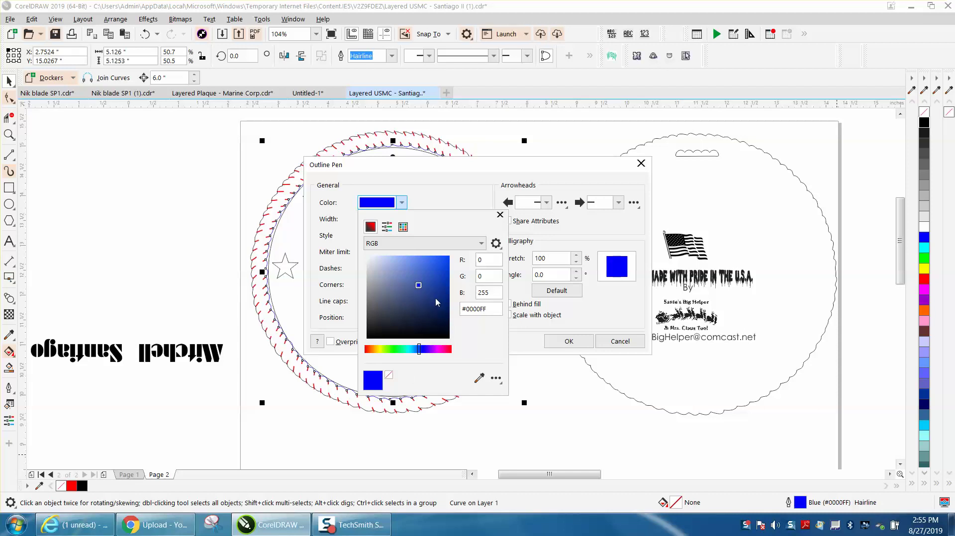
left_click(500, 215)
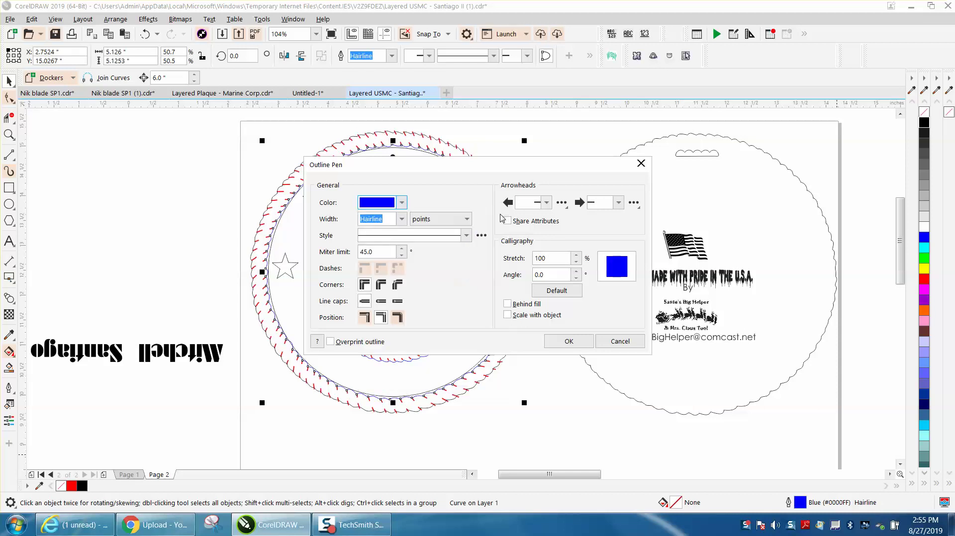
left_click(641, 164)
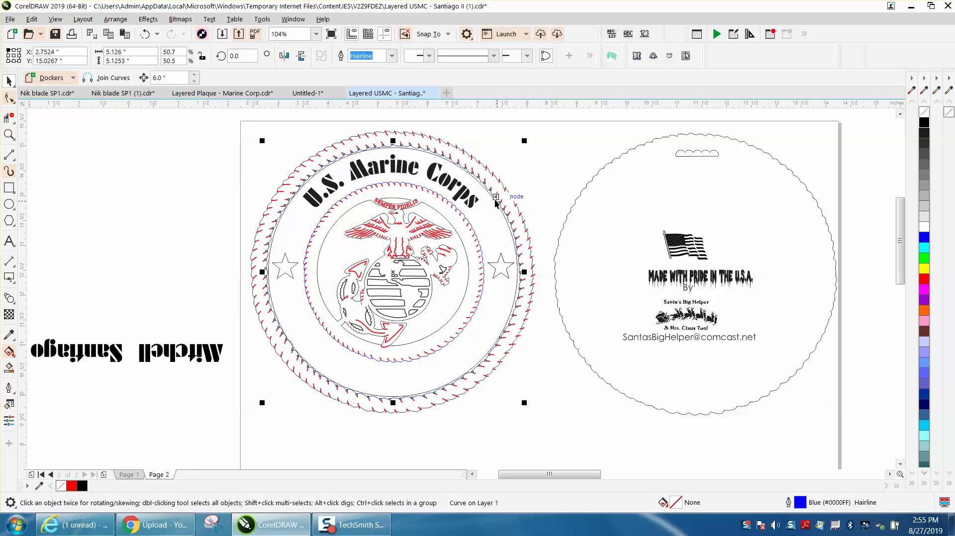
scroll(502, 221, "down", 3)
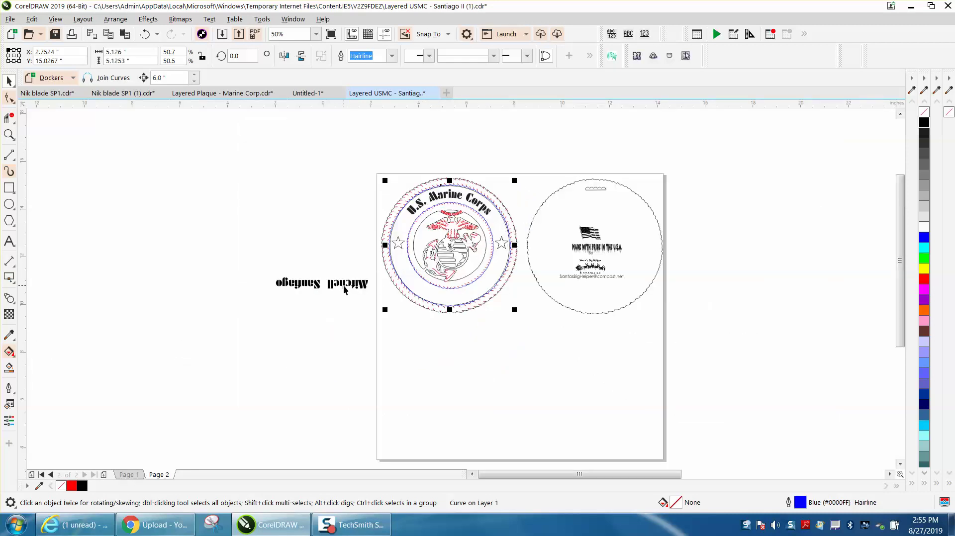
left_click_drag(345, 290, 650, 336)
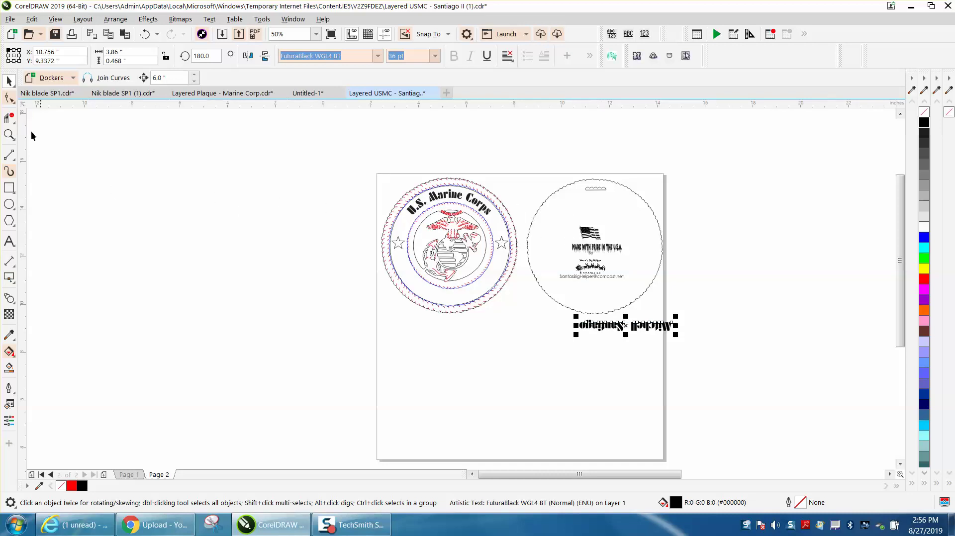
left_click(9, 135)
left_click_drag(558, 177, 680, 225)
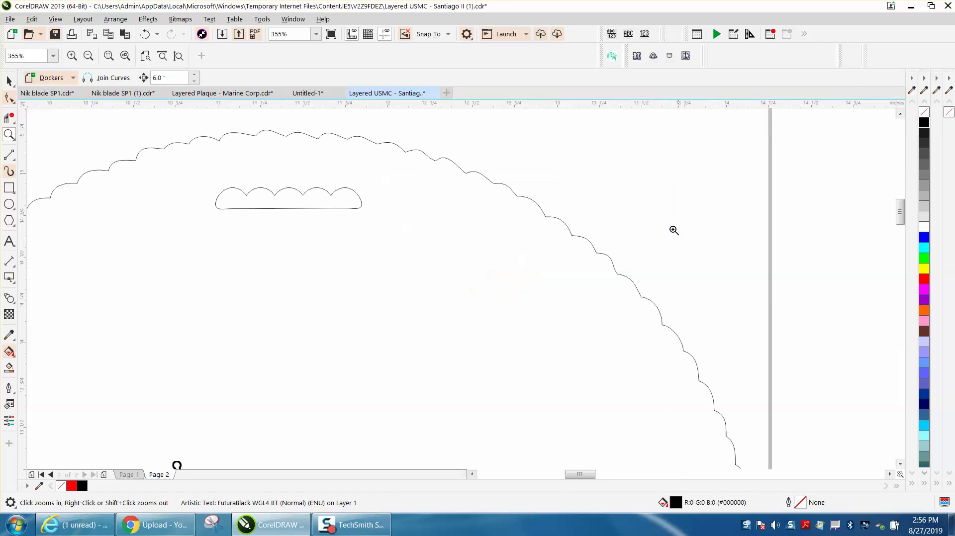
right_click(282, 223)
right_click(285, 219)
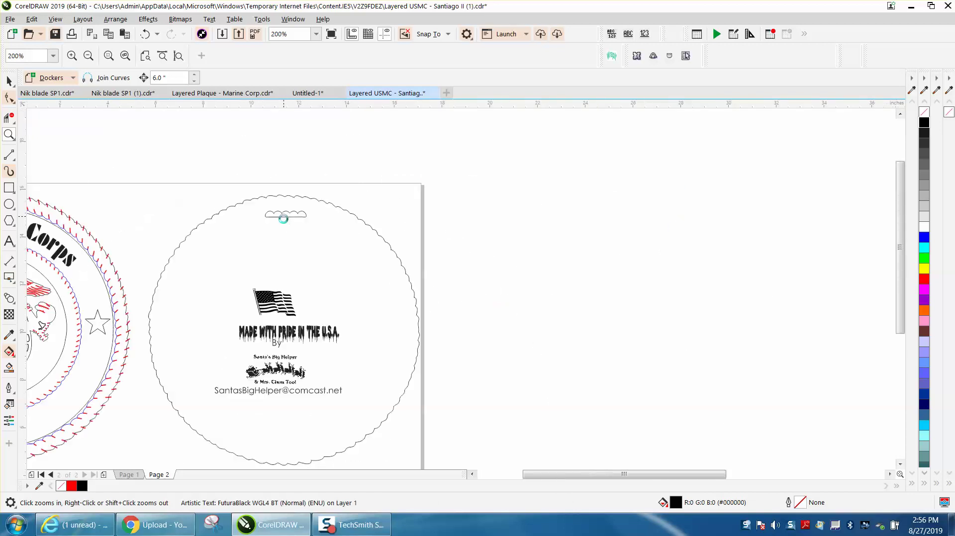
right_click(283, 219)
right_click(283, 219)
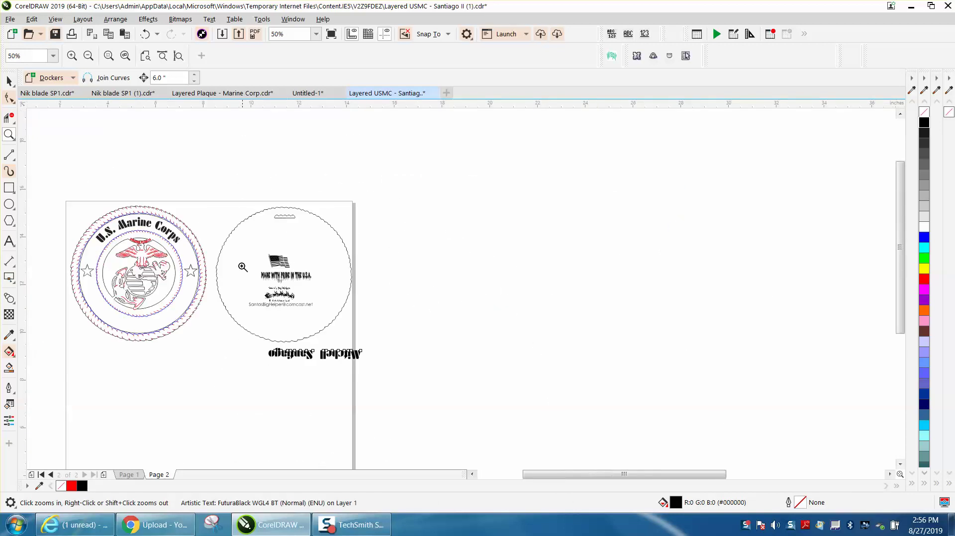
right_click(279, 271)
left_click_drag(268, 237, 302, 252)
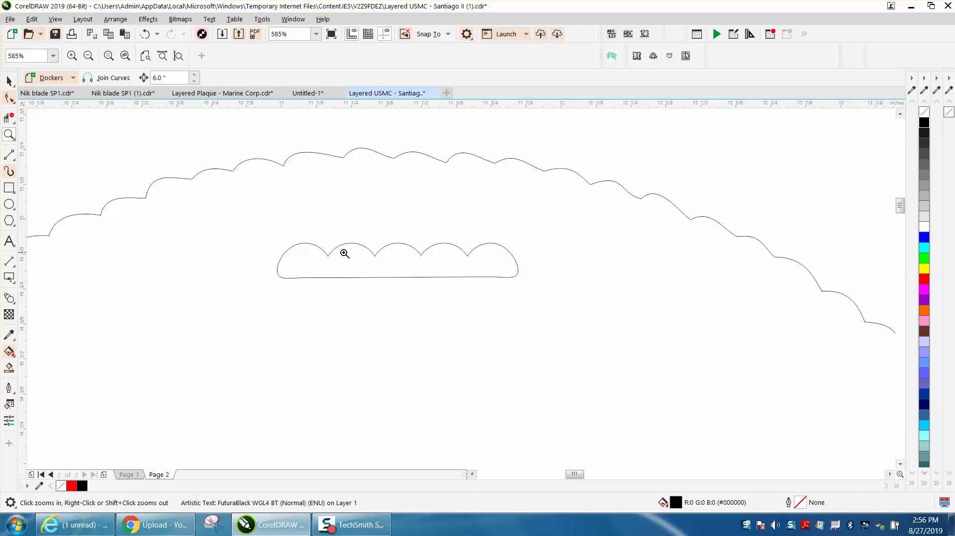
right_click(398, 264)
right_click(402, 264)
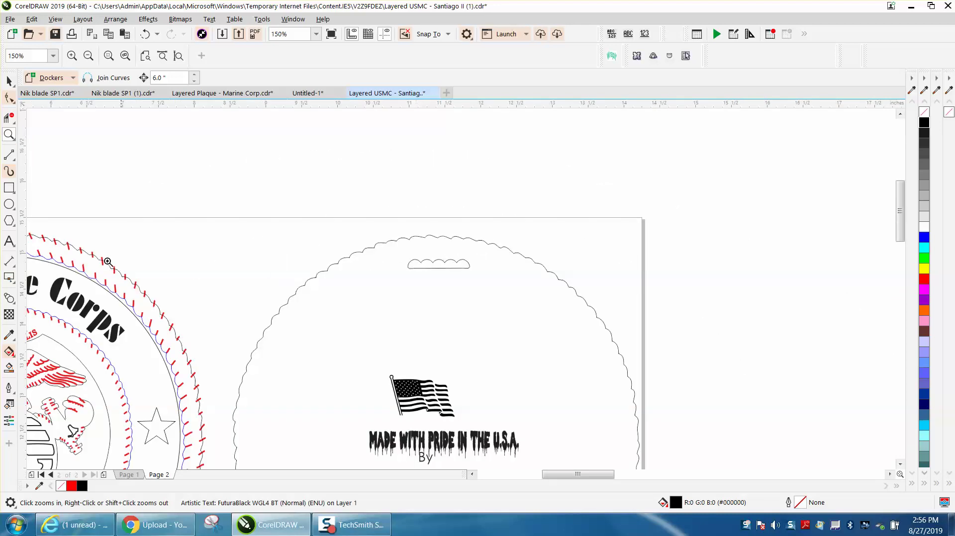
right_click(49, 262)
right_click(254, 278)
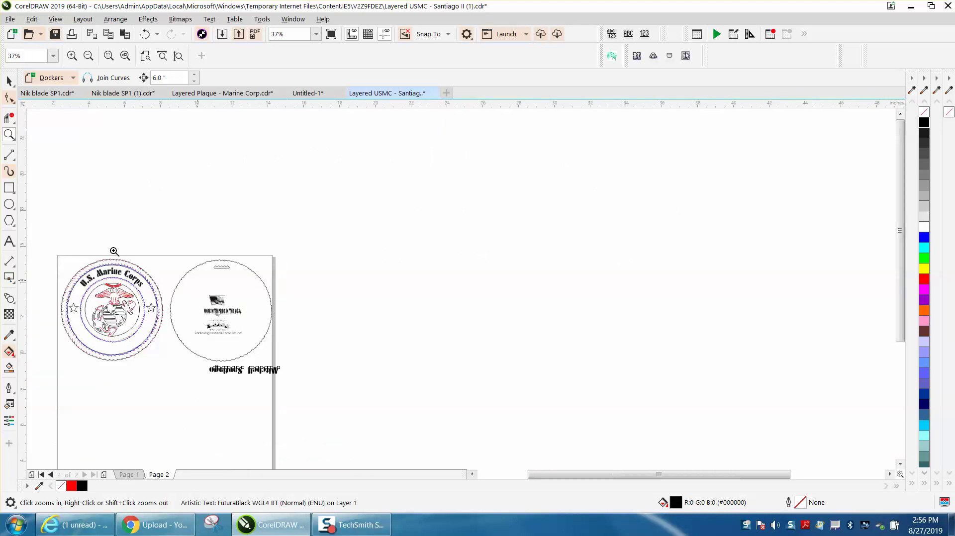
right_click(149, 211)
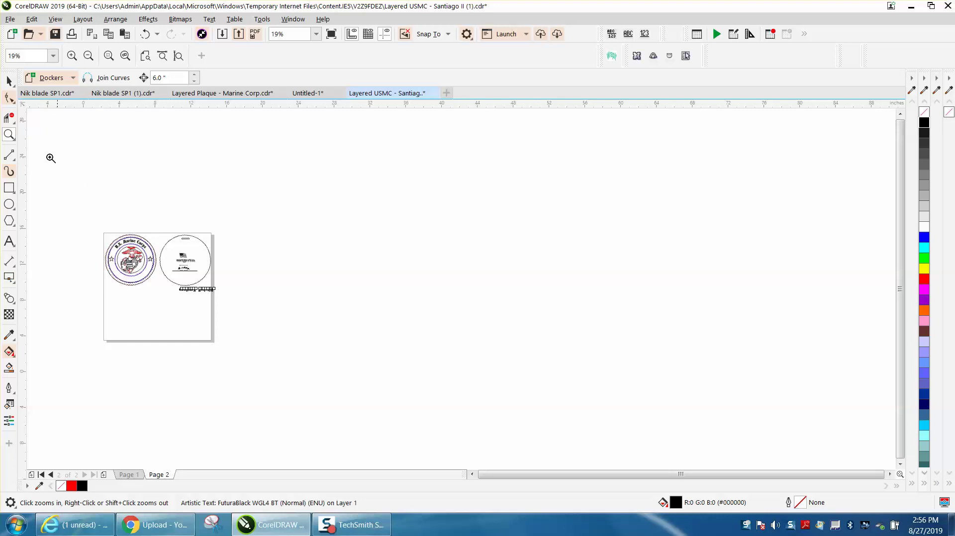
left_click(9, 81)
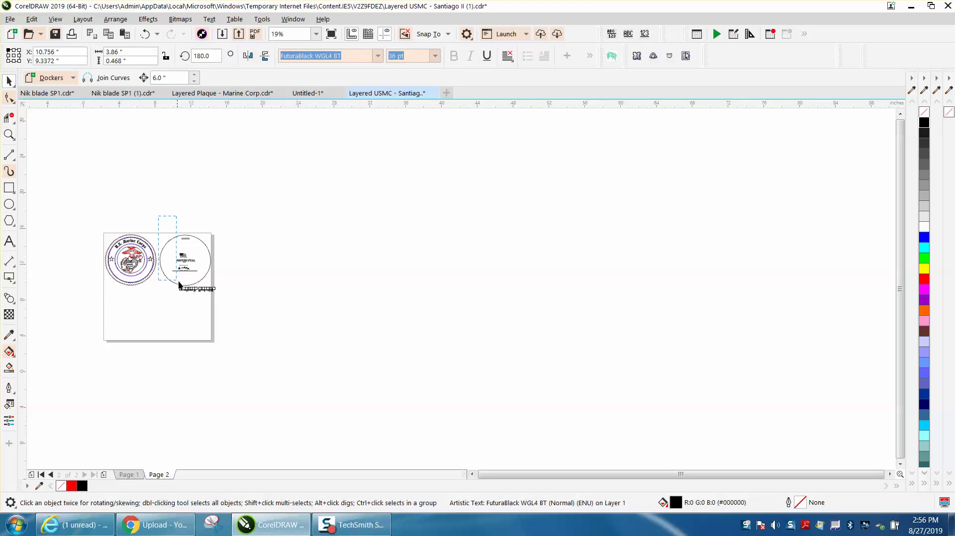
left_click(226, 285)
Delete the back circle design and briefly zoom in on the seal.
key("Delete")
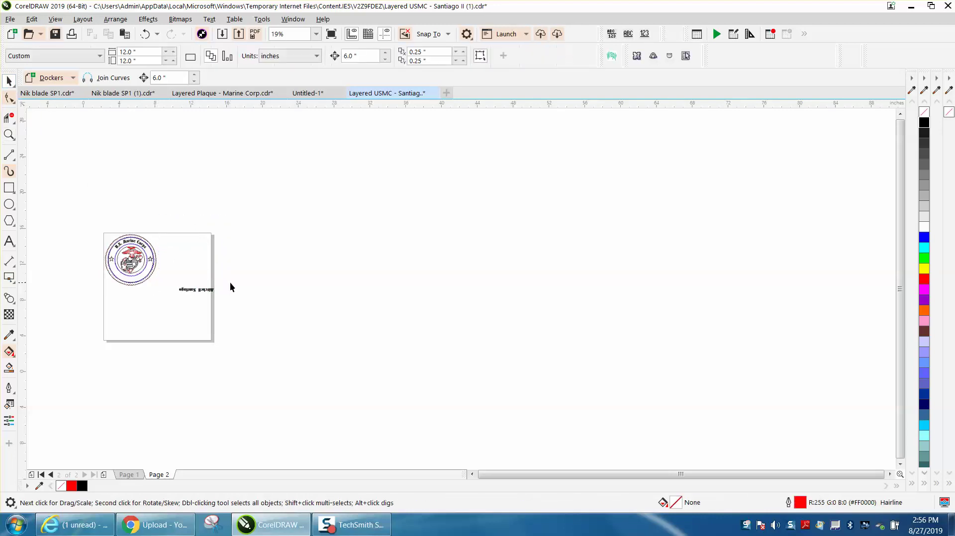
left_click(9, 134)
left_click_drag(103, 235, 218, 296)
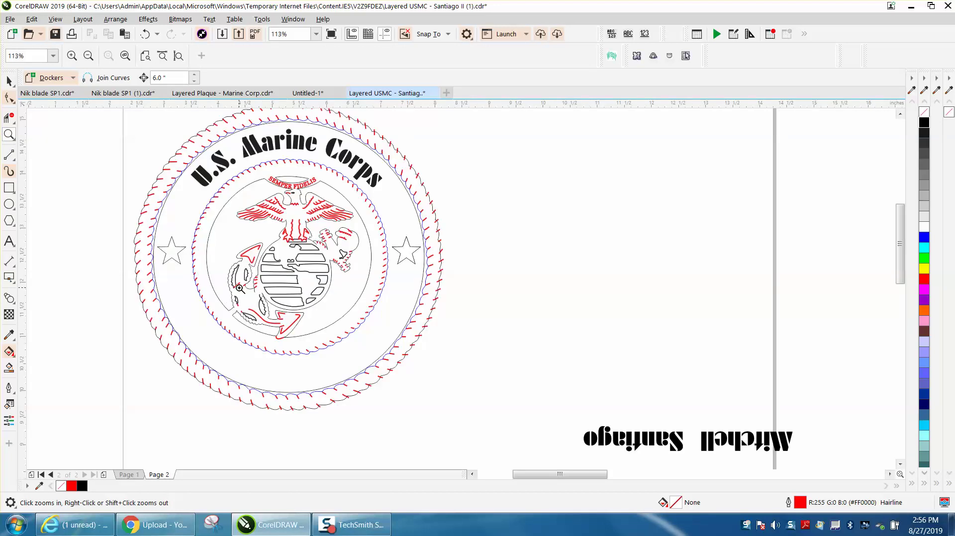
right_click(279, 301)
left_click(9, 81)
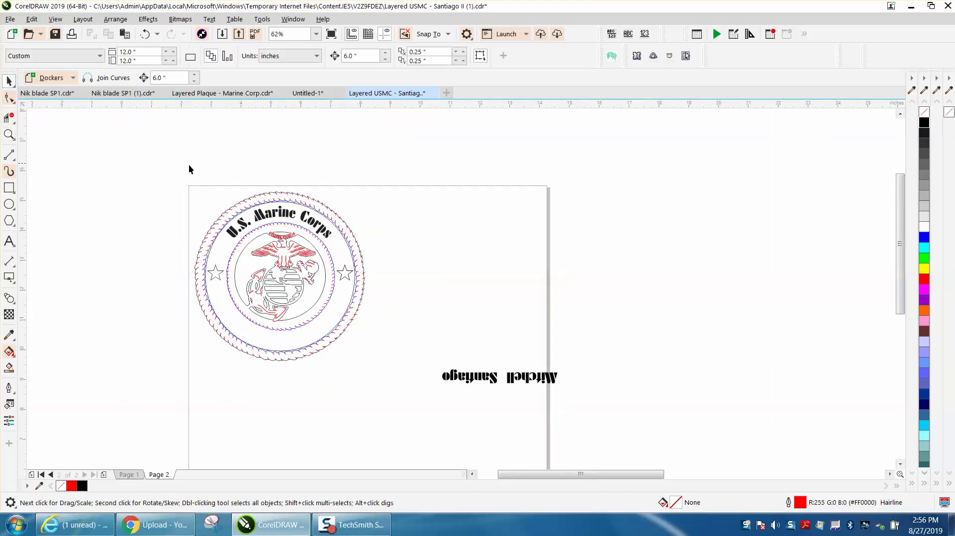
Zoom in on the seal and select its outer rope ring.
left_click(9, 134)
left_click_drag(172, 178, 458, 368)
left_click(9, 80)
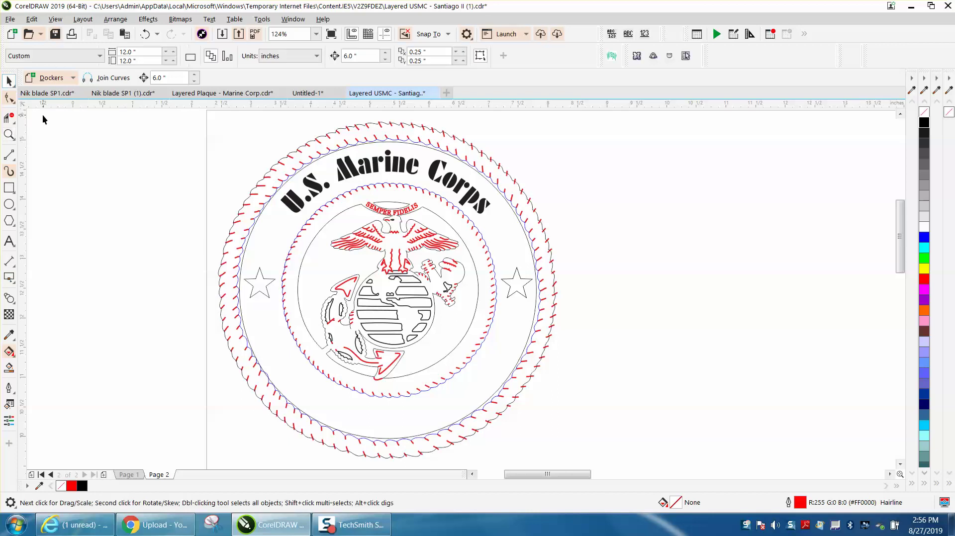
left_click(260, 183)
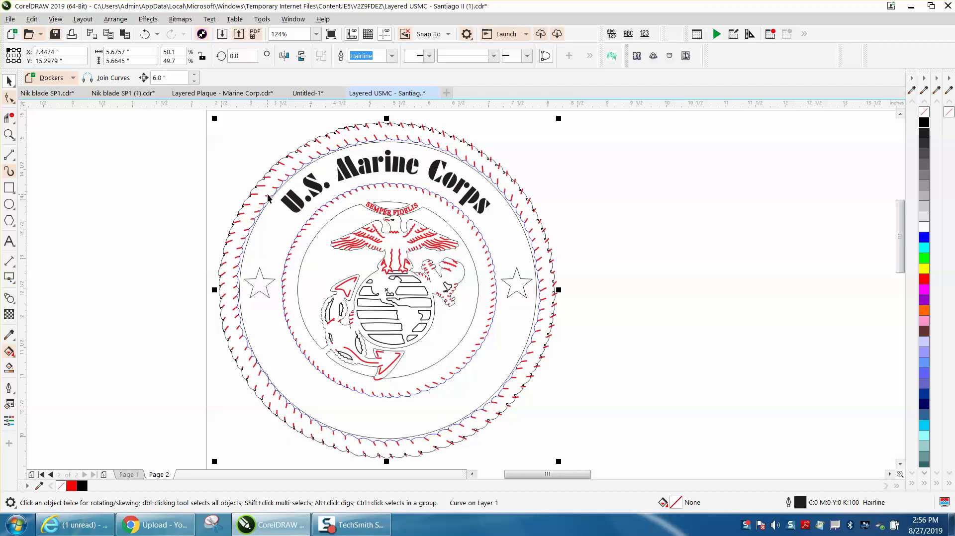
Nudge the three blue rope ring curves 6 inches left, then select the arched U.S. Marine Corps text.
key("Left")
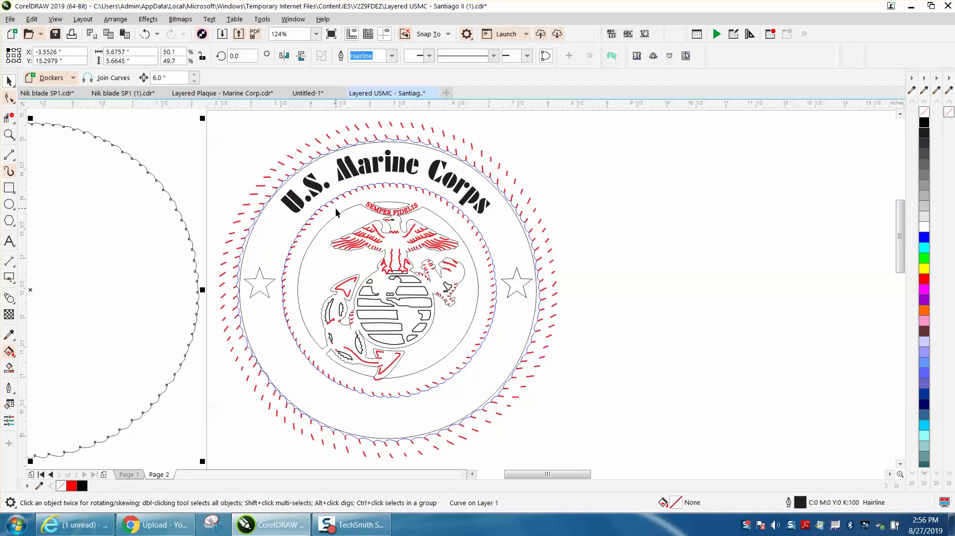
left_click(445, 203)
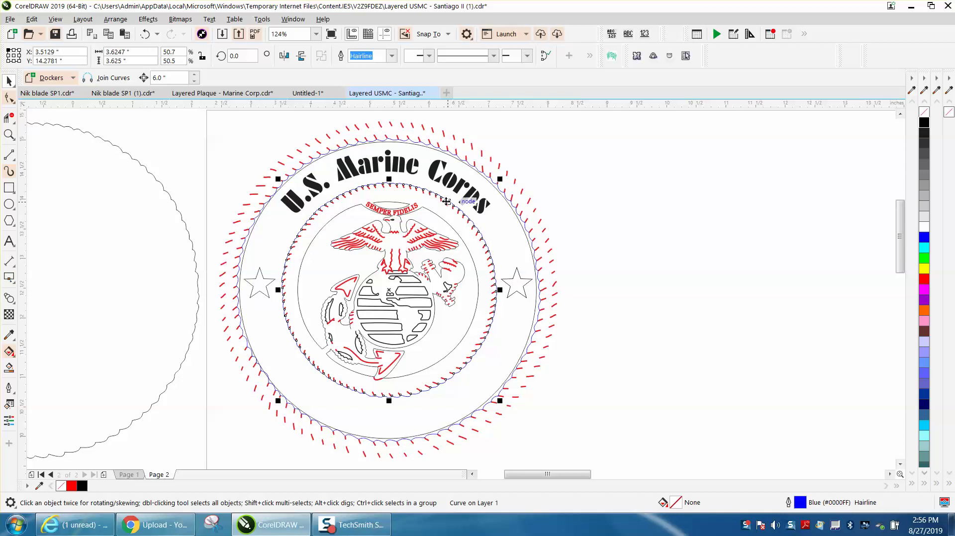
key("Left")
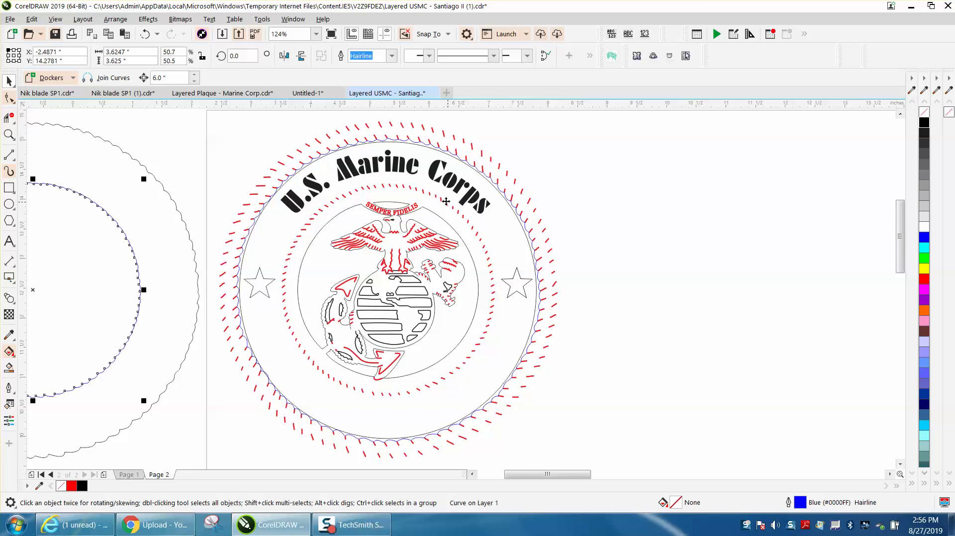
left_click(460, 162)
key("Left")
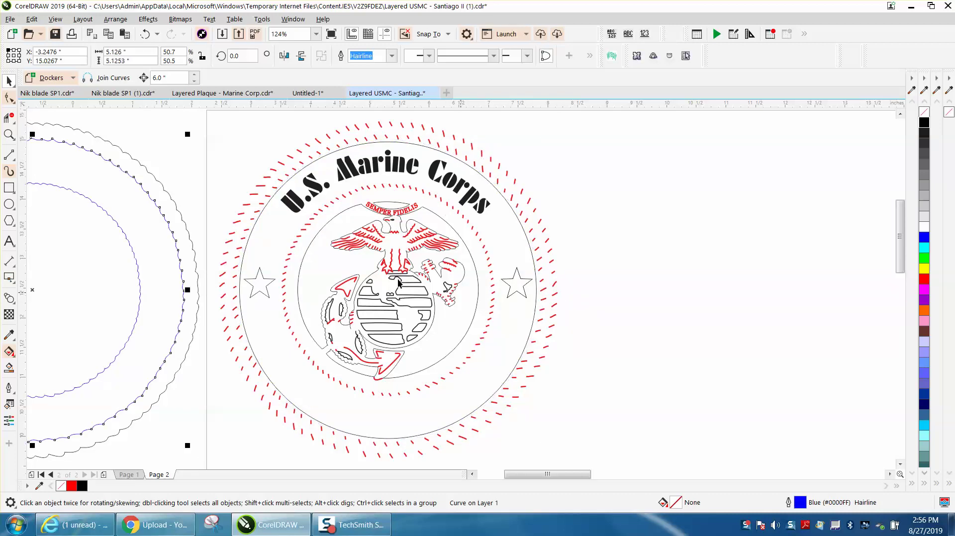
left_click(260, 215)
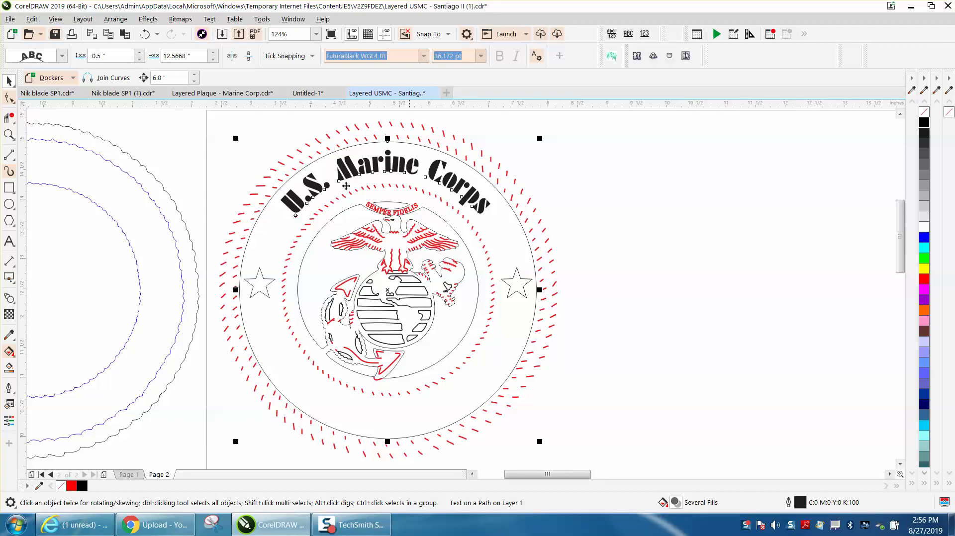
Break the arched text apart from its path and nudge the outer black circle 6 inches left.
left_click(108, 20)
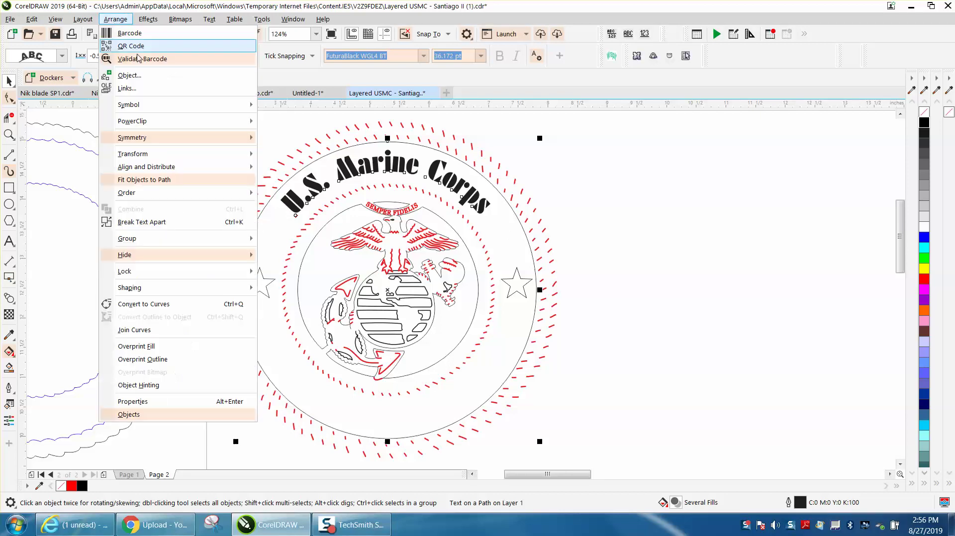
left_click(158, 220)
left_click(227, 143)
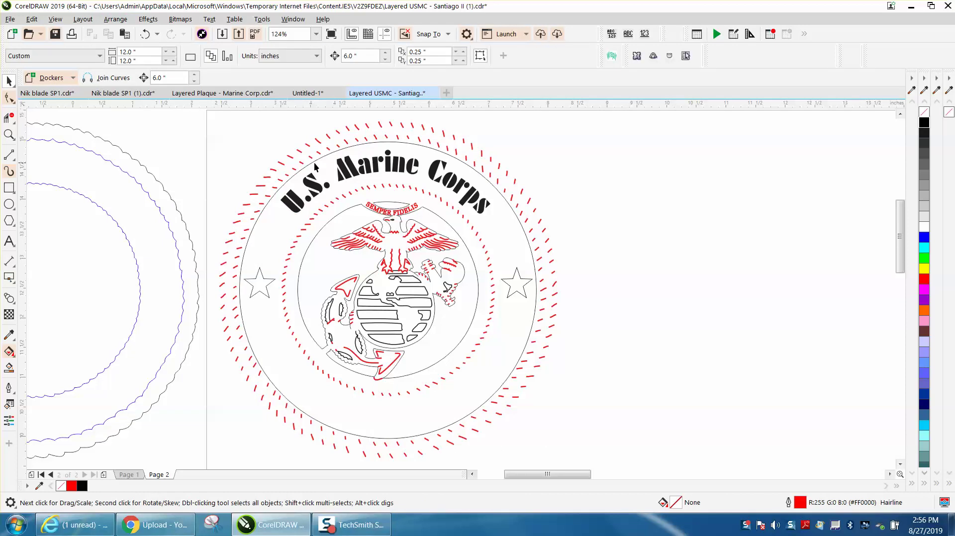
left_click(314, 162)
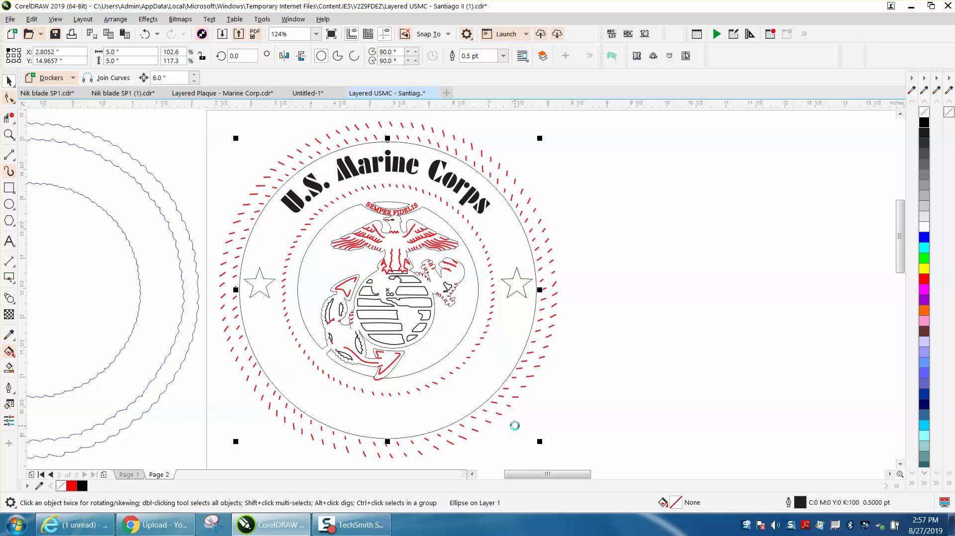
key("Left")
Zoom in on the rings beside the page and outline the outer scalloped ring red.
scroll(604, 452, "down", 2)
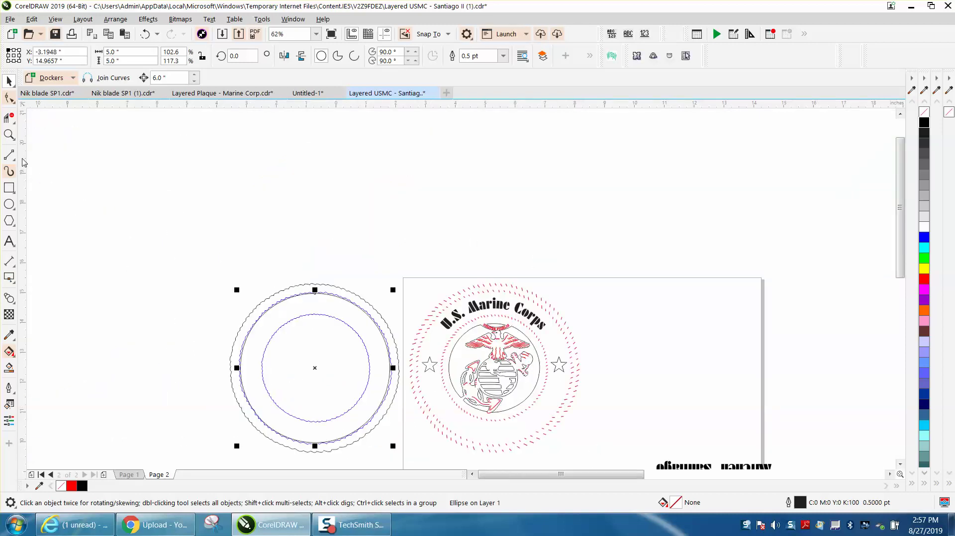
left_click(9, 134)
left_click_drag(248, 262, 502, 456)
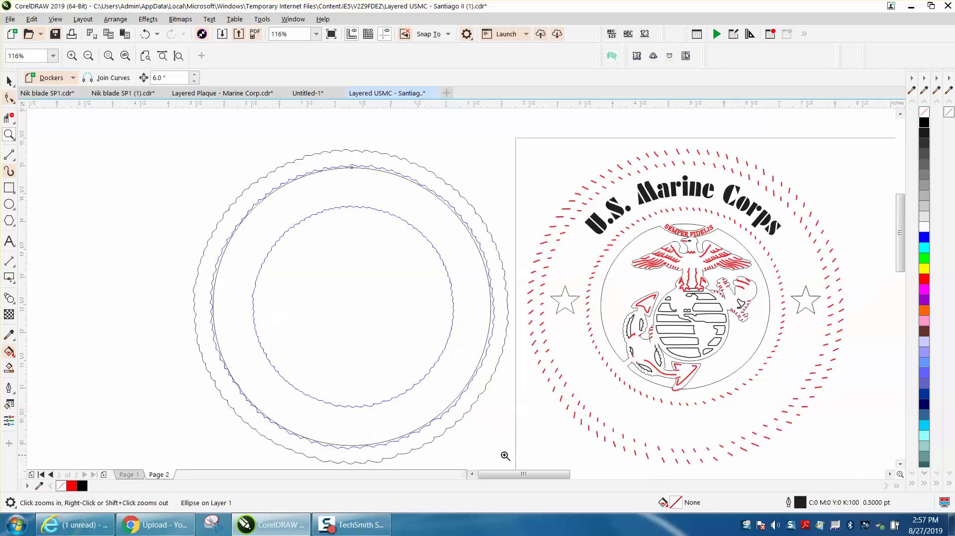
left_click(9, 81)
left_click(286, 153)
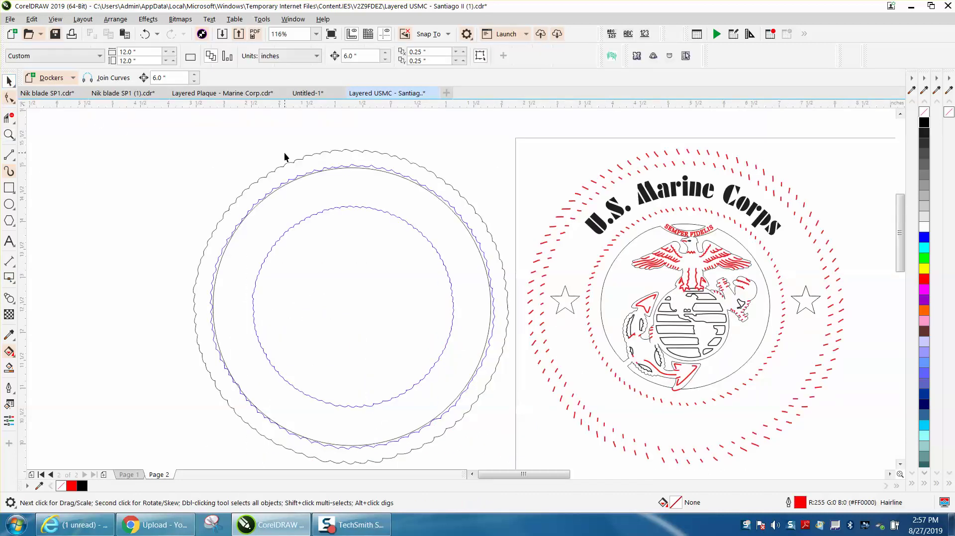
left_click(322, 155)
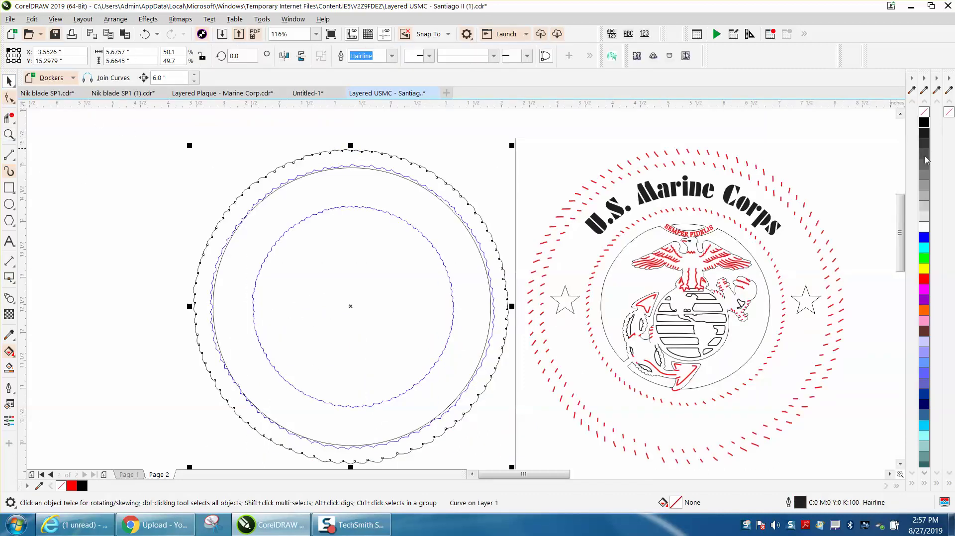
right_click(923, 280)
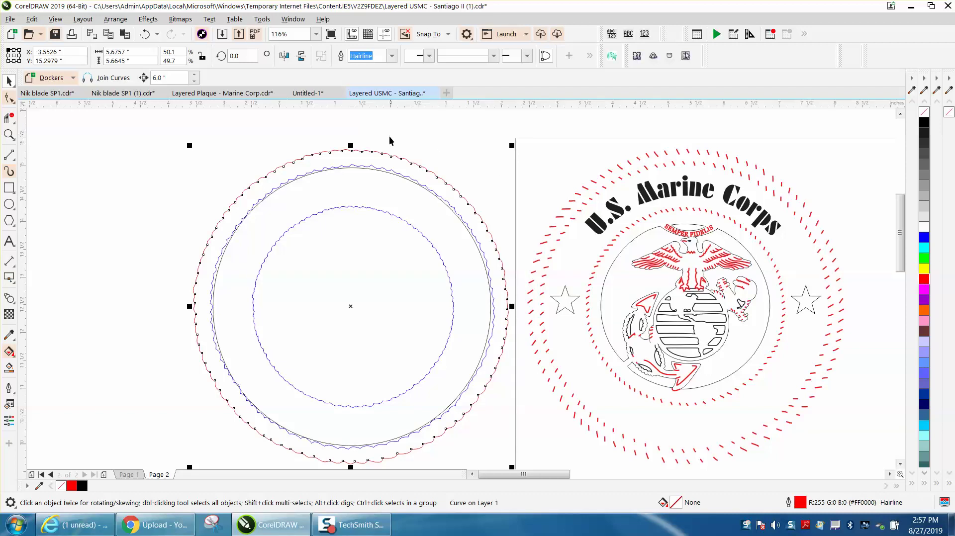
Outline the two blue wavy rings inside it black, then check their tops close up.
left_click(386, 171)
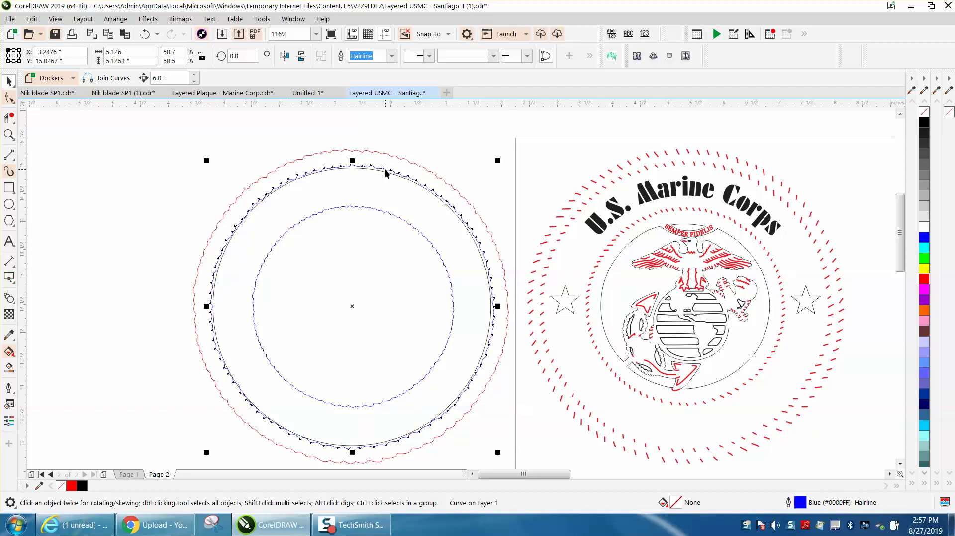
right_click(924, 125)
left_click(395, 216)
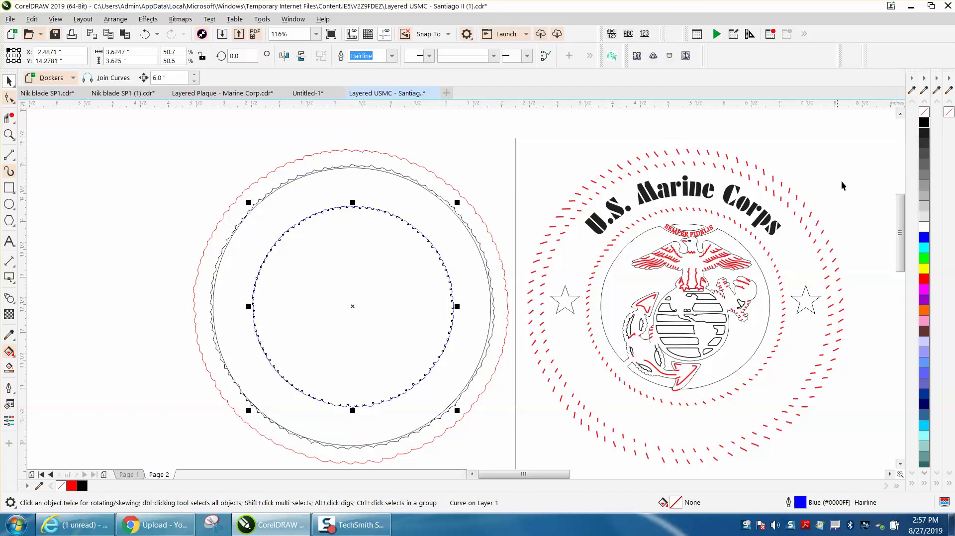
right_click(924, 127)
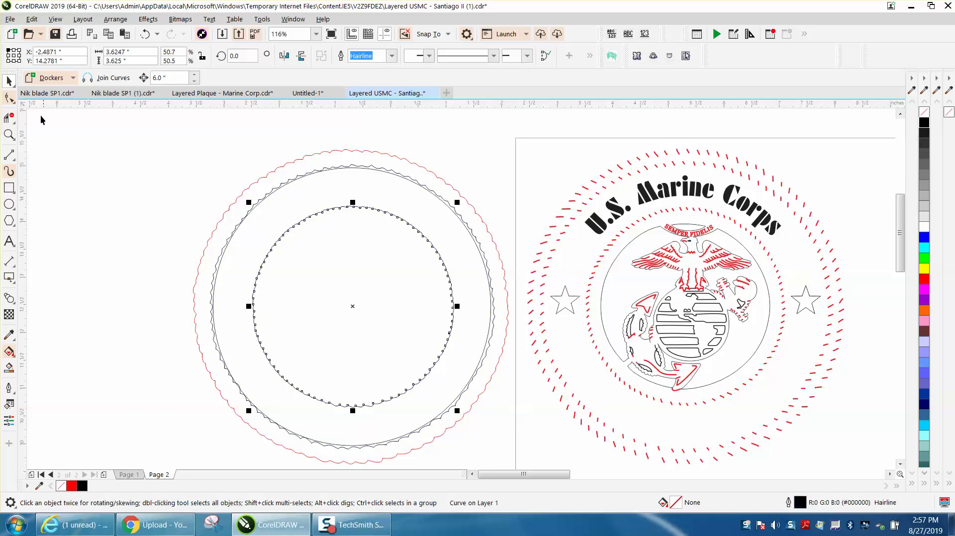
left_click(8, 135)
left_click_drag(278, 158, 448, 209)
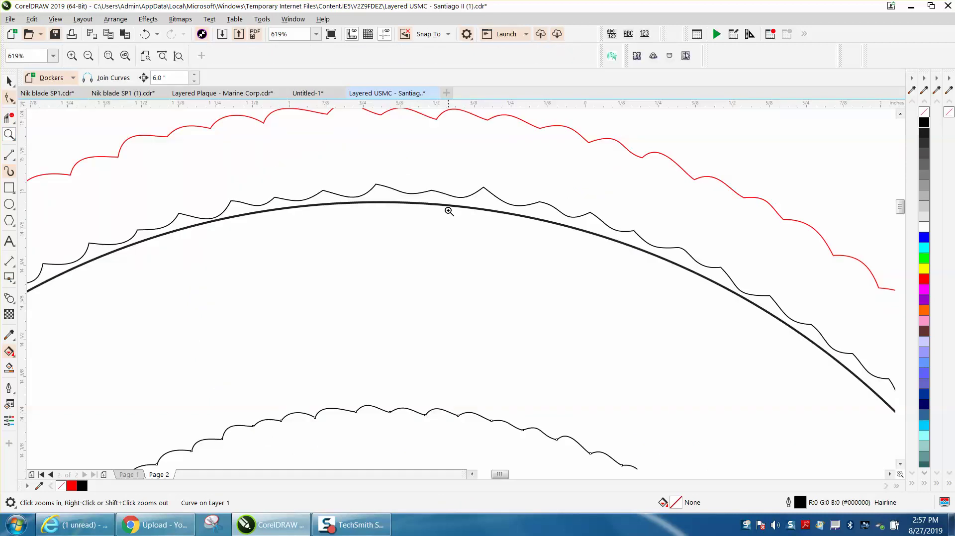
right_click(438, 207)
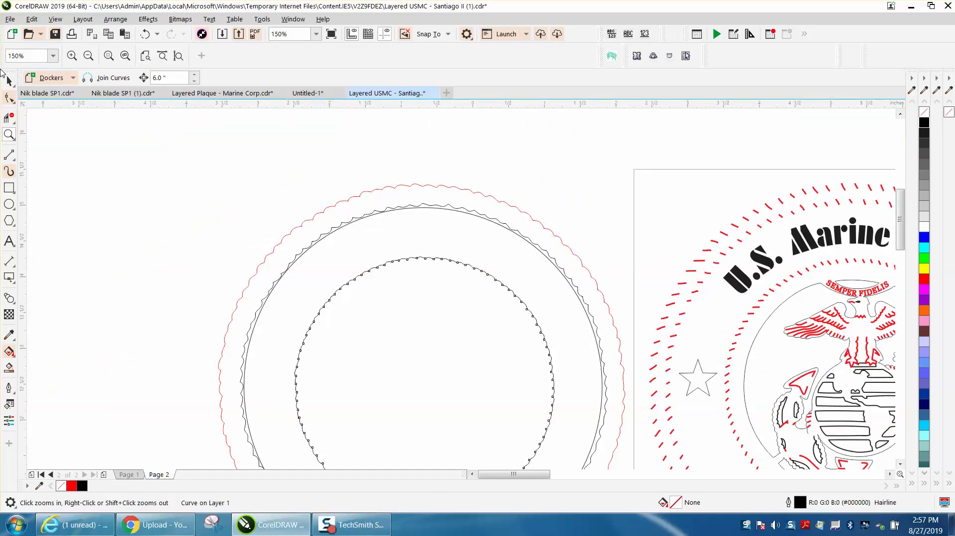
left_click(9, 80)
Change the plain black circle's outline width from 0.5 pt to Hairline in Outline Pen.
key("Escape")
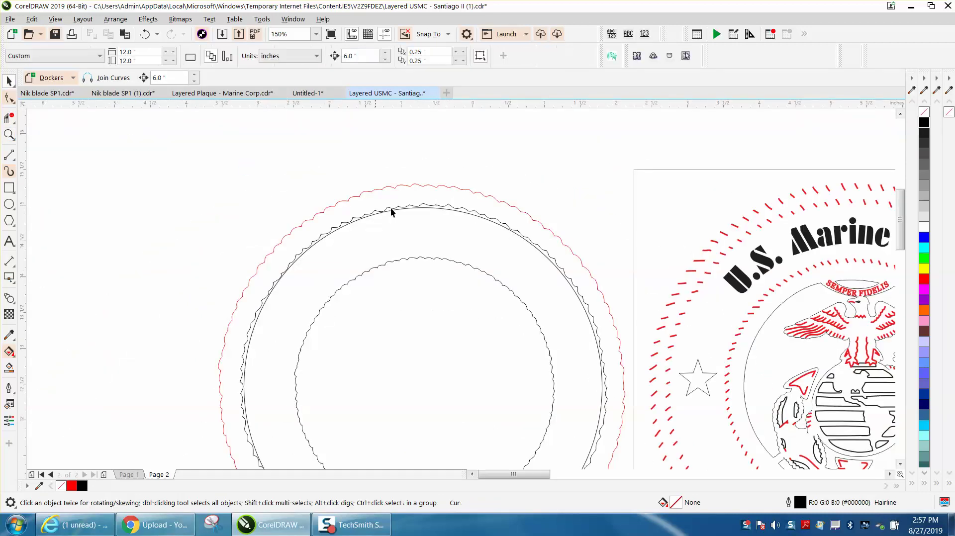
left_click(437, 208)
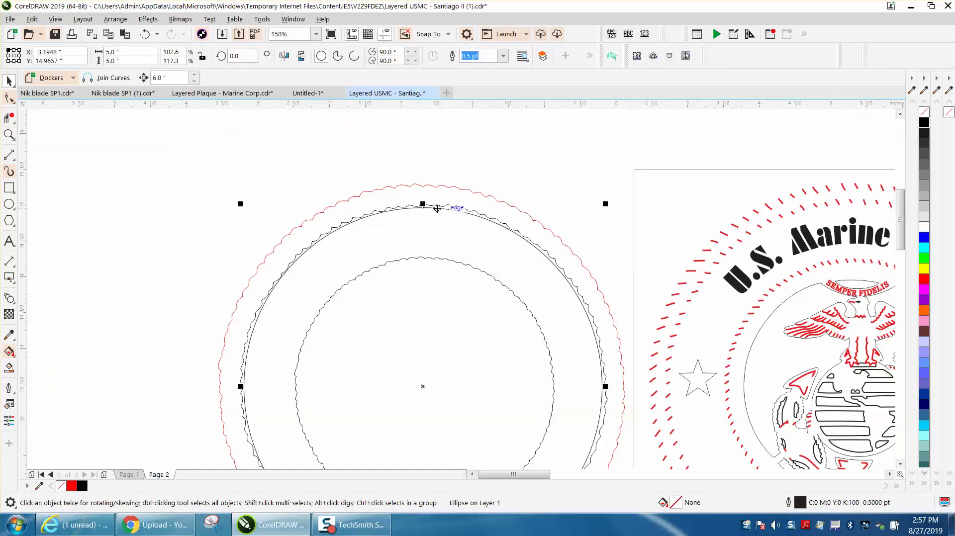
right_click(799, 509)
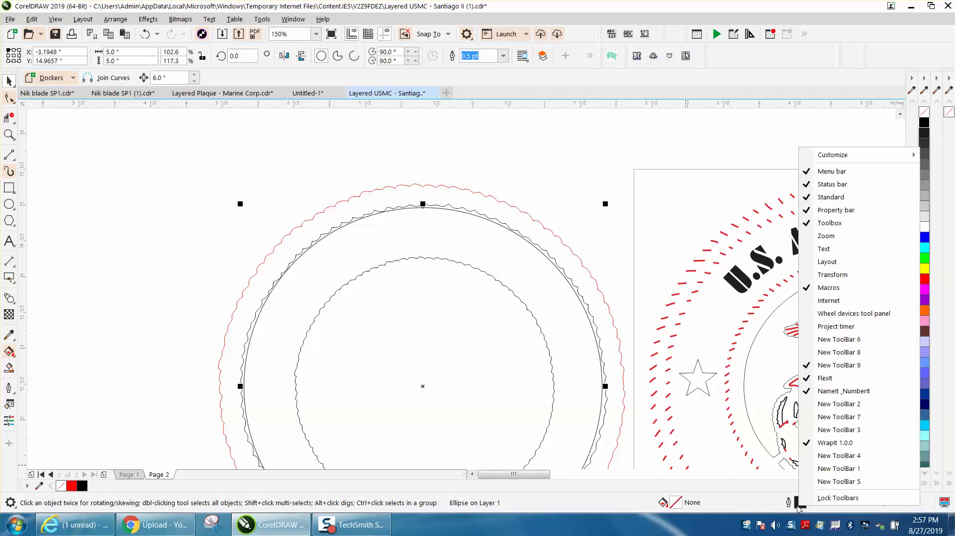
double_click(799, 504)
left_click(402, 219)
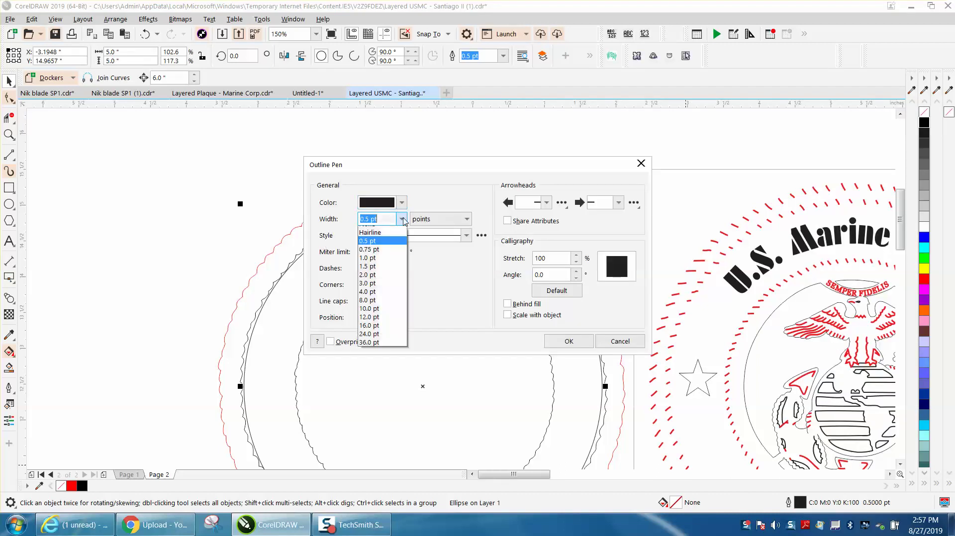
scroll(388, 248, "up", 1)
left_click(383, 235)
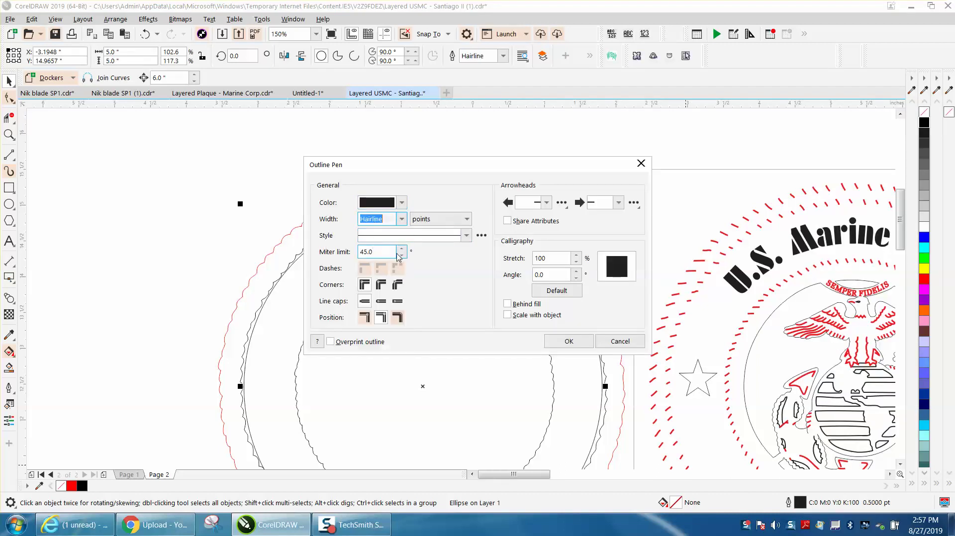
left_click(569, 342)
scroll(495, 205, "down", 2)
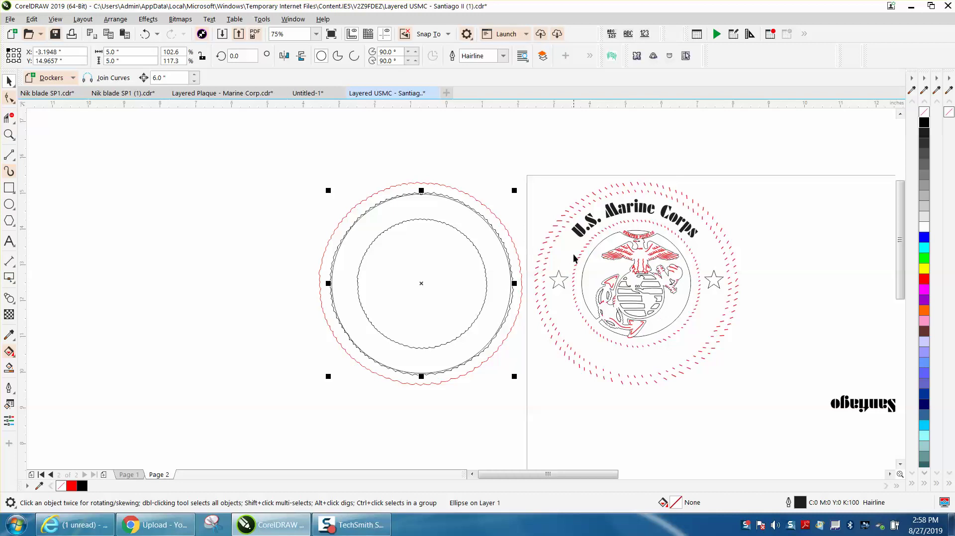
left_click(9, 135)
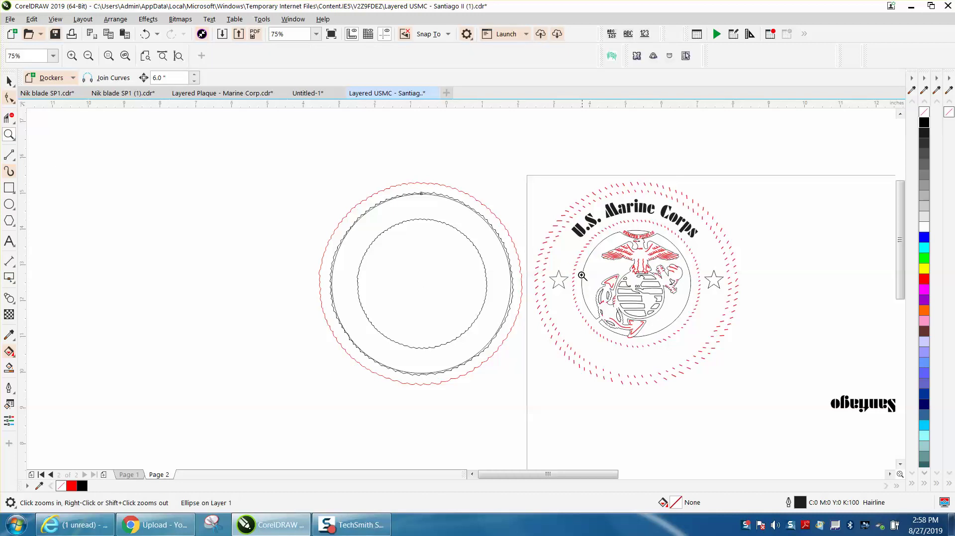
Check the globe and anchor close up, then marquee-select all 43 emblem objects.
left_click_drag(582, 277, 715, 349)
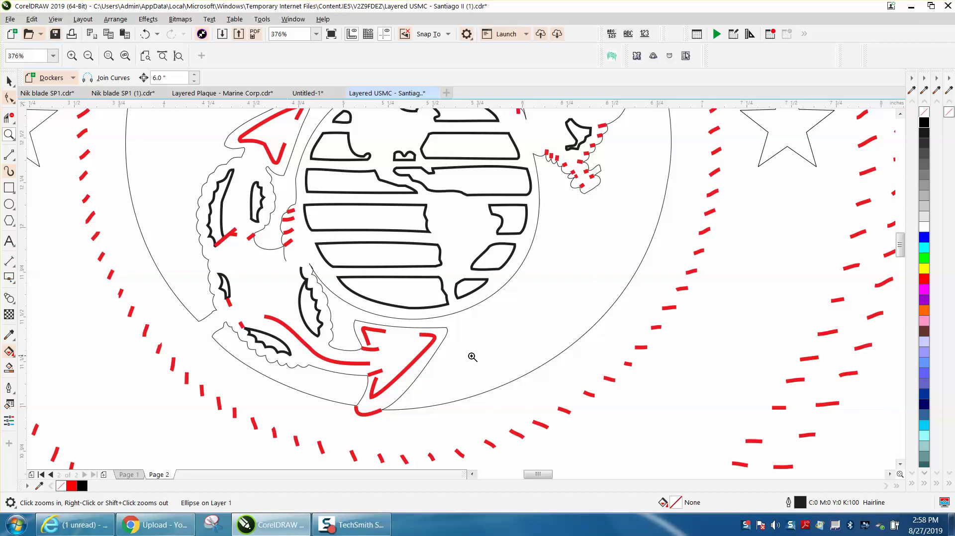
scroll(479, 354, "down", 1)
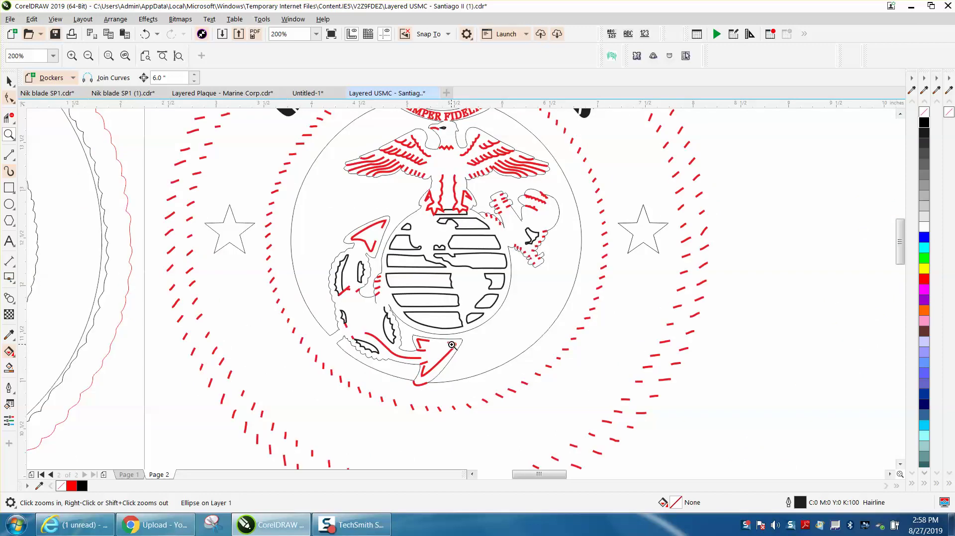
scroll(386, 254, "down", 1)
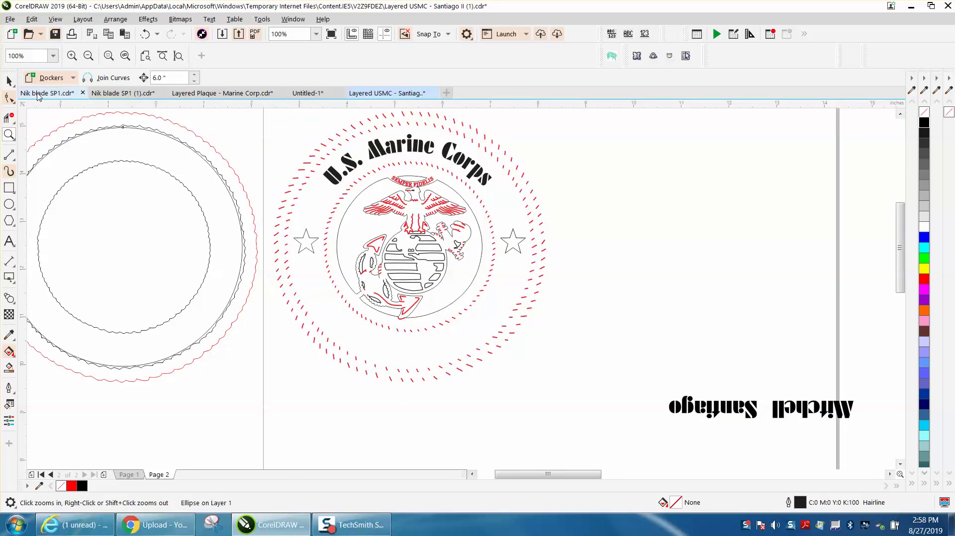
left_click(8, 81)
left_click(222, 111)
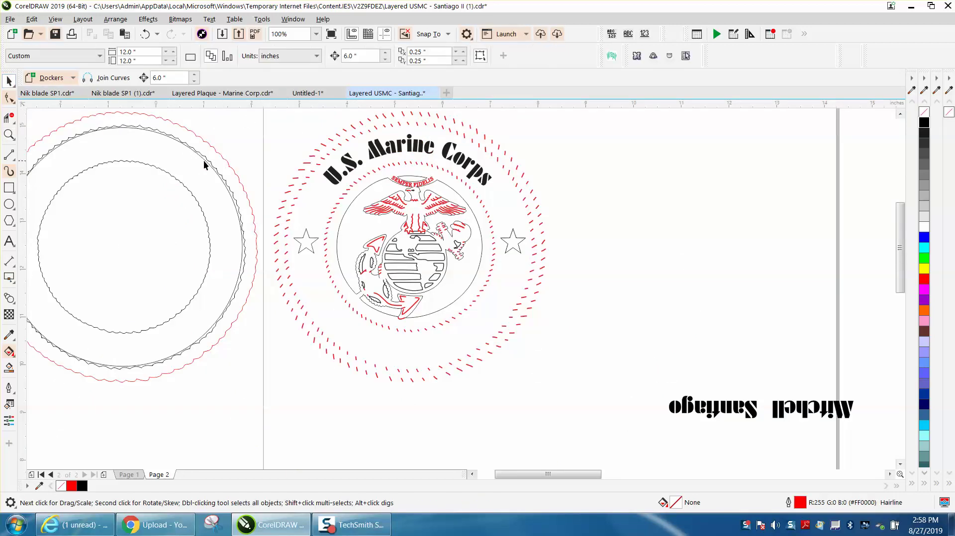
scroll(315, 145, "down", 1)
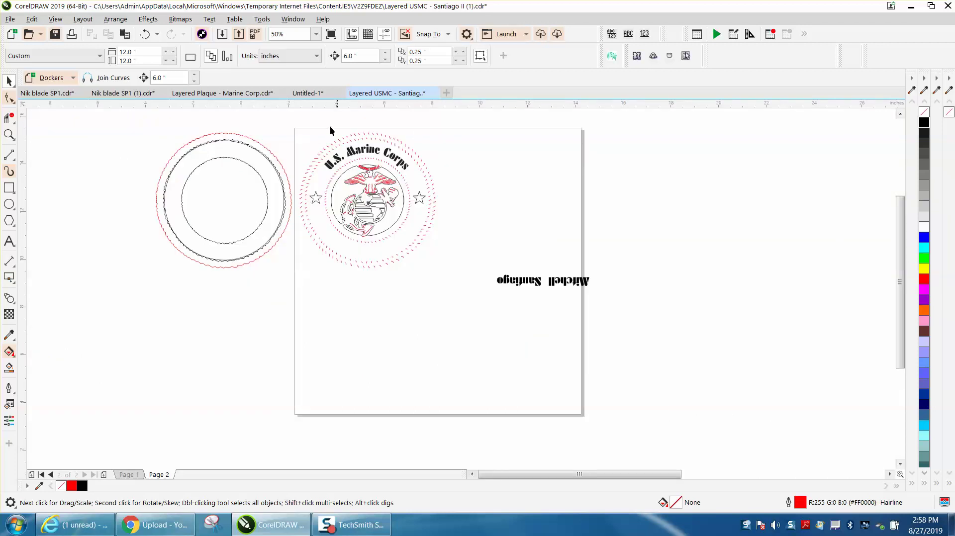
left_click_drag(296, 121, 307, 198)
left_click_drag(469, 275, 471, 289)
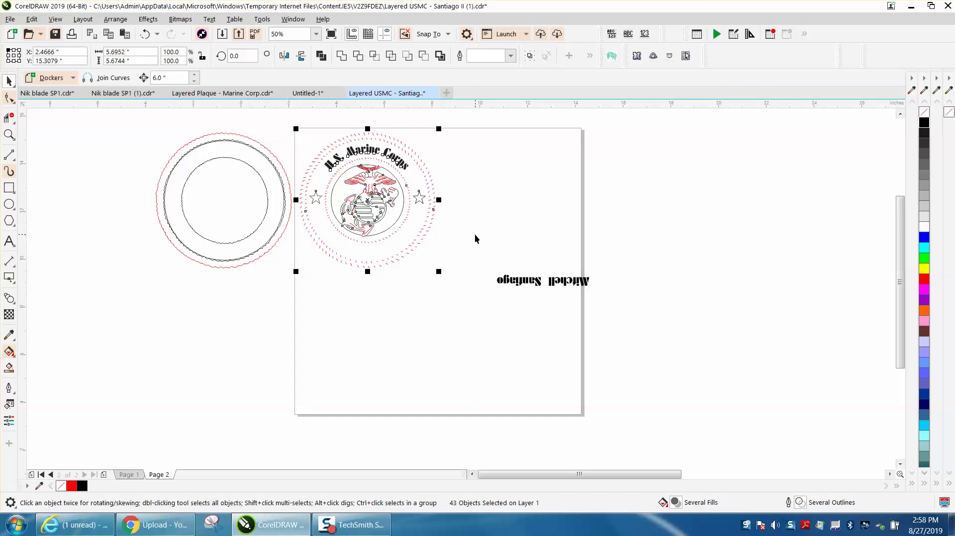
Nudge the emblem left off the page and move the red outer circle 6 inches right and down onto it.
key("Left")
key("Left")
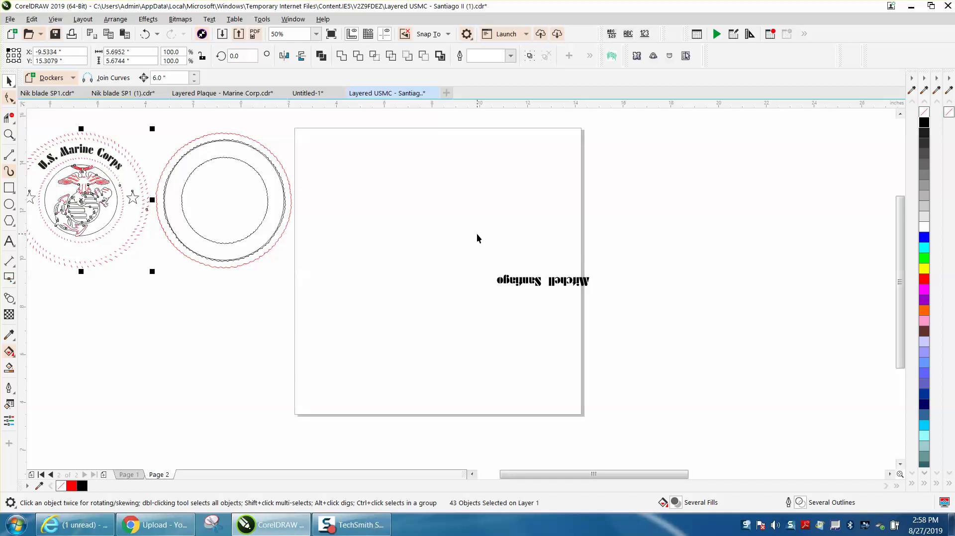
left_click(290, 187)
key("Right")
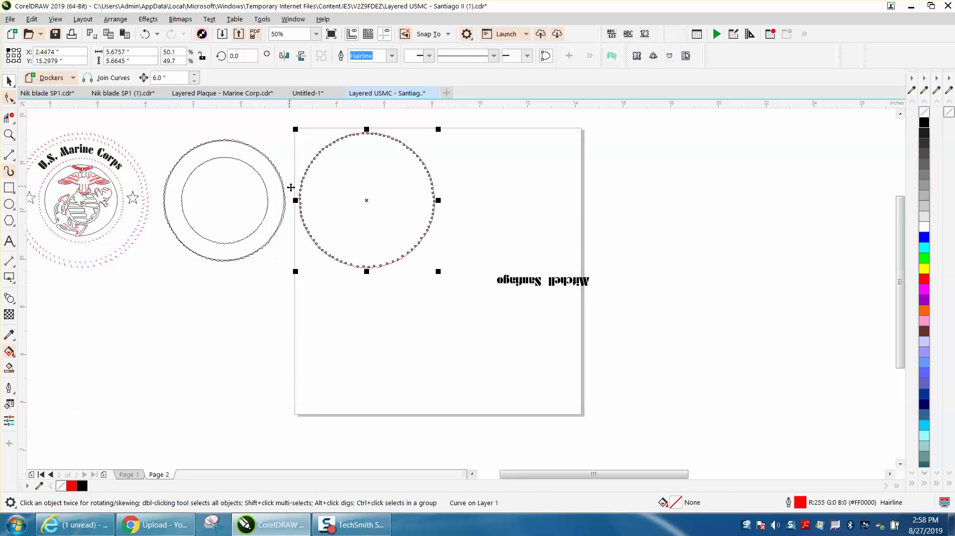
key("Down")
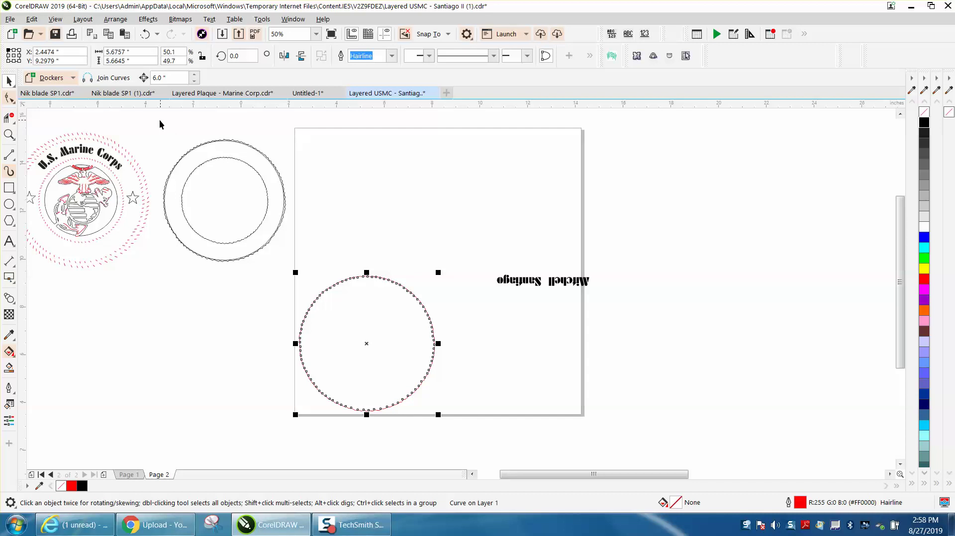
Center-align the three black ring curves on the red circle, then nudge the red circle back off the page.
left_click_drag(158, 128, 224, 227)
left_click_drag(320, 271, 323, 272)
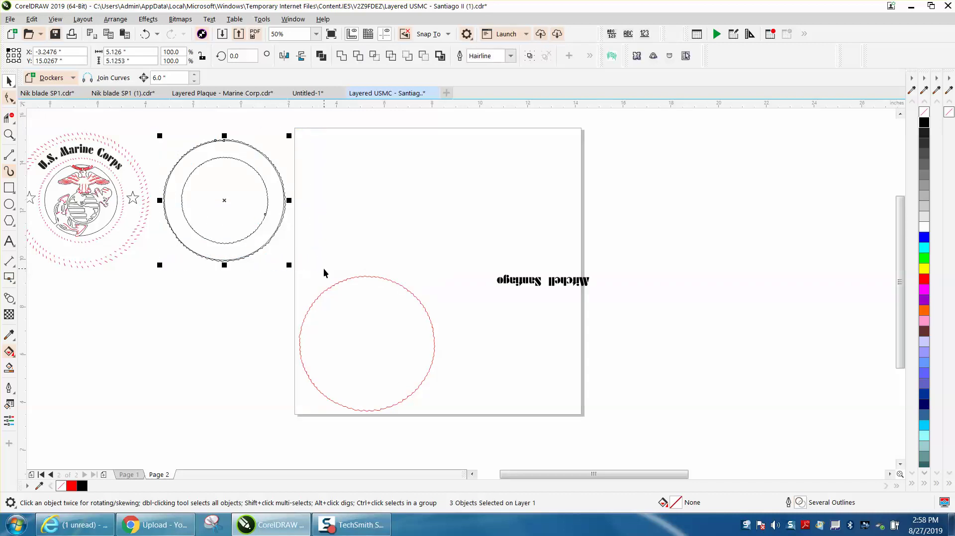
key("c")
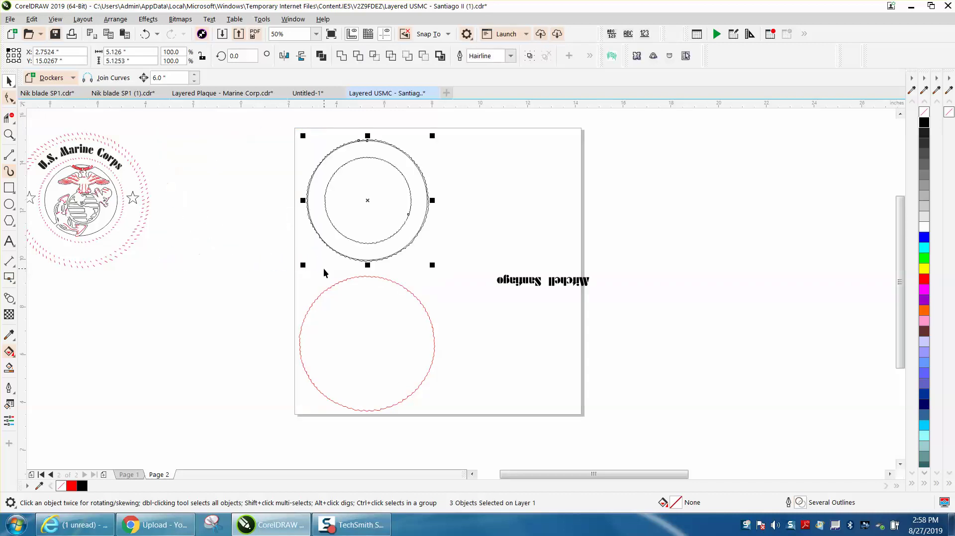
left_click(408, 291)
key("Up")
key("Left")
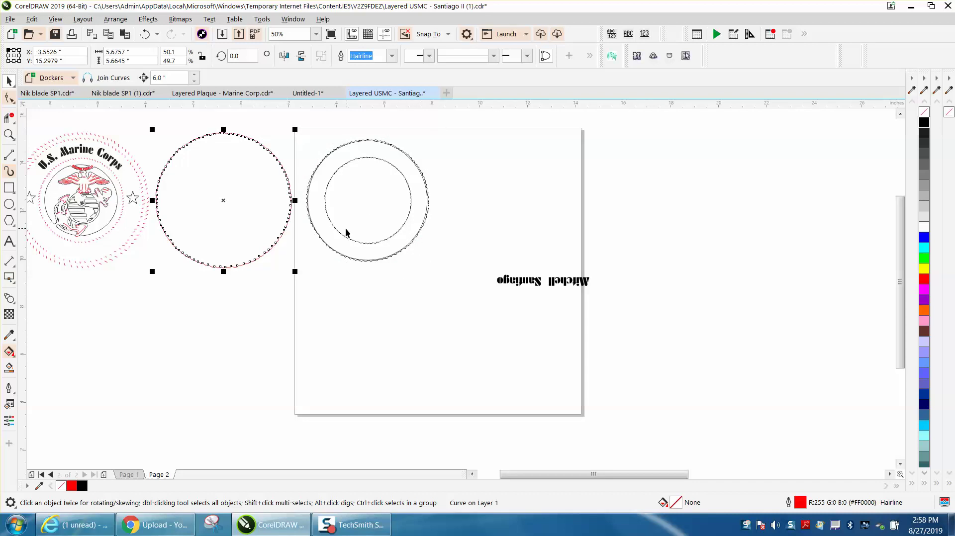
left_click(9, 134)
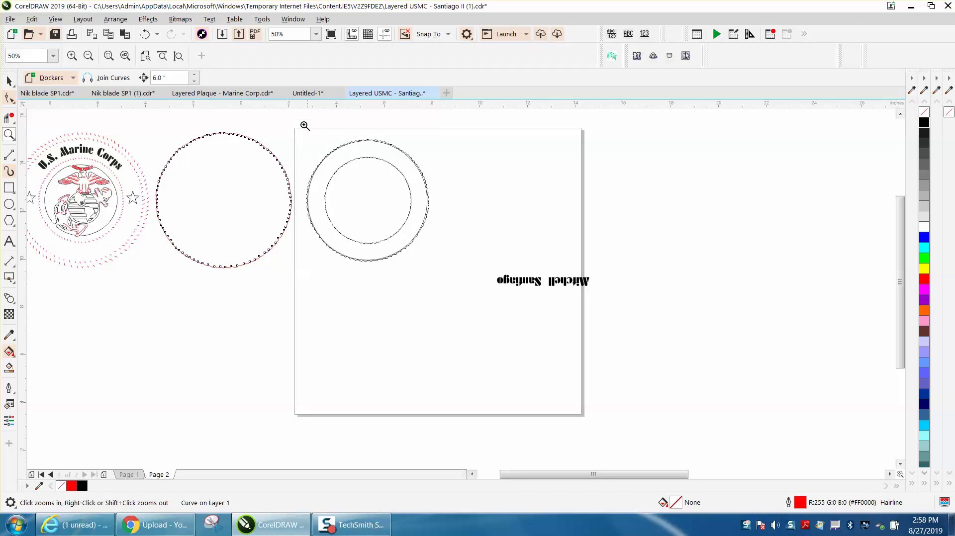
left_click_drag(299, 134, 502, 282)
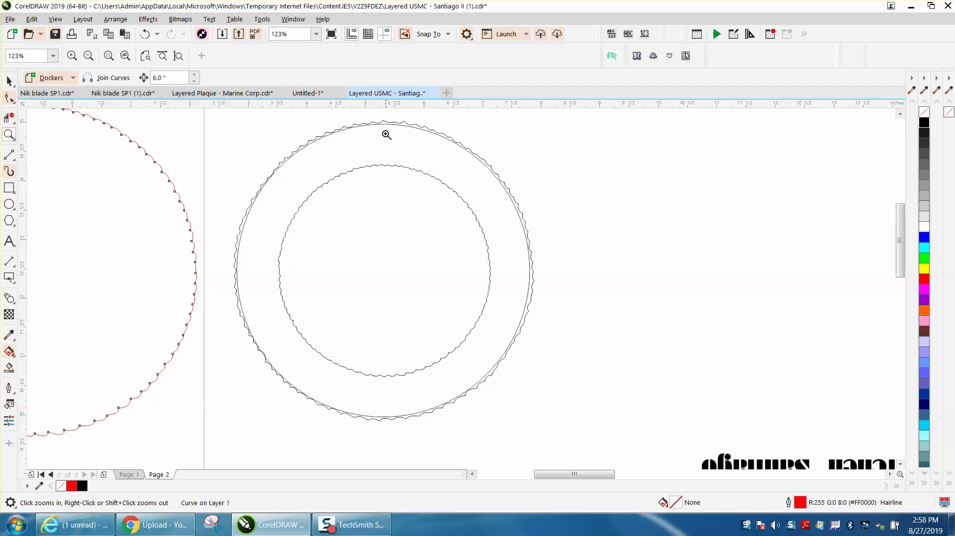
left_click_drag(411, 132, 441, 144)
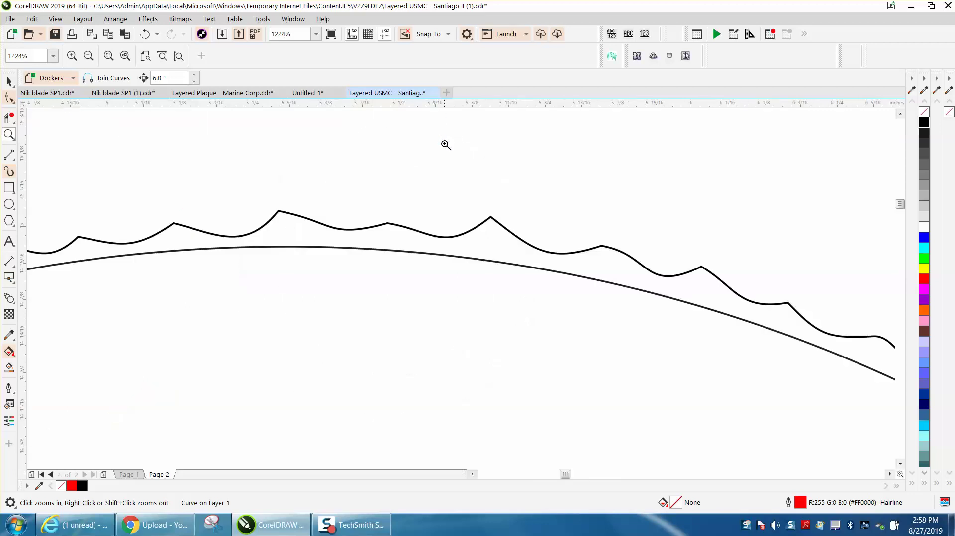
right_click(427, 183)
right_click(427, 183)
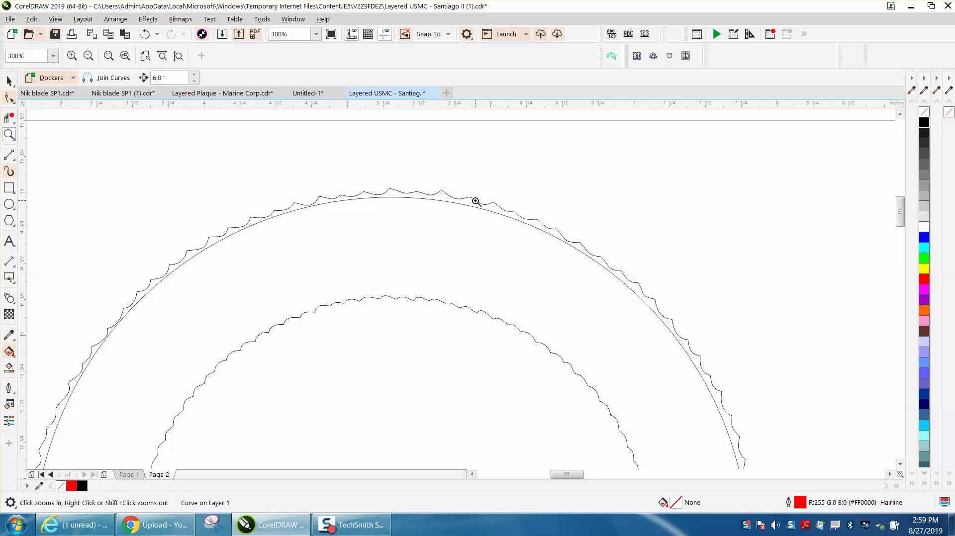
right_click(430, 198)
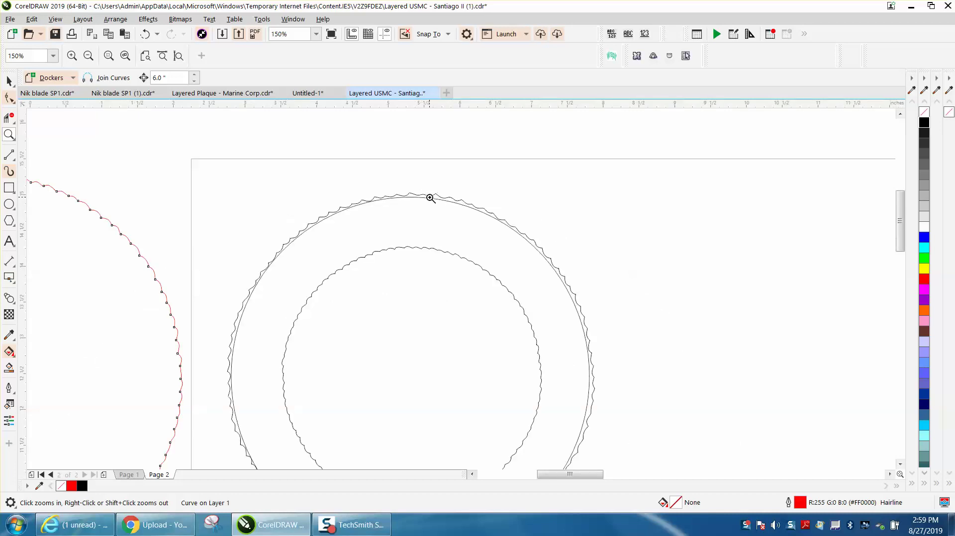
right_click(431, 198)
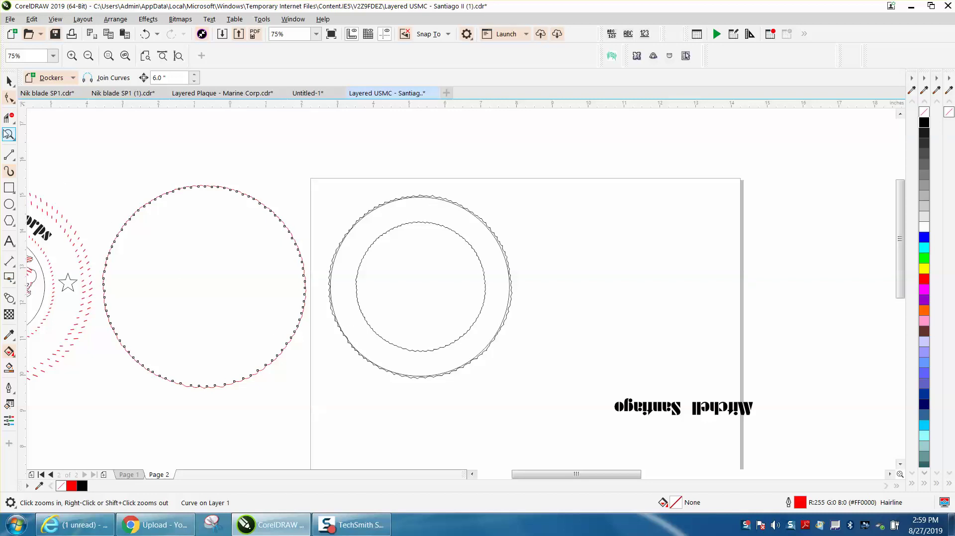
left_click_drag(347, 335, 488, 405)
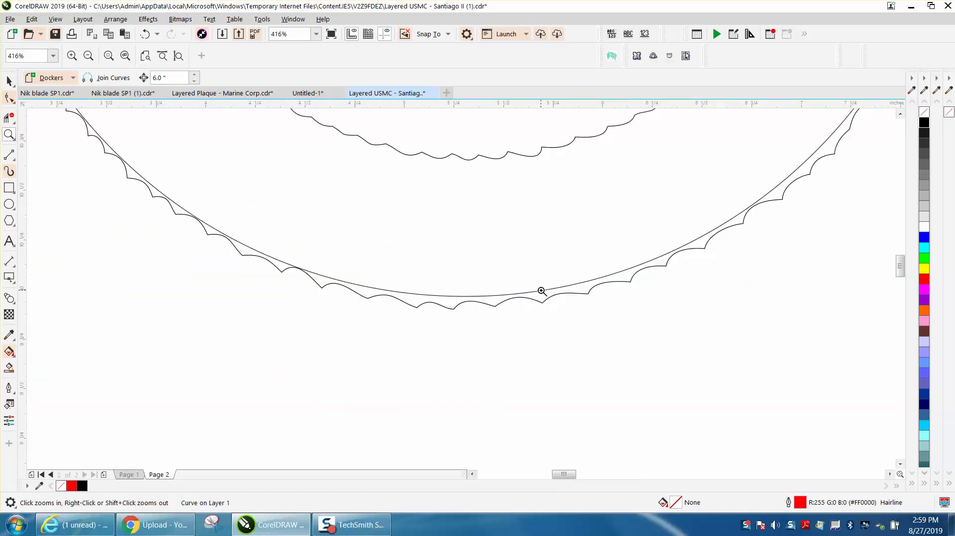
left_click_drag(271, 255, 323, 289)
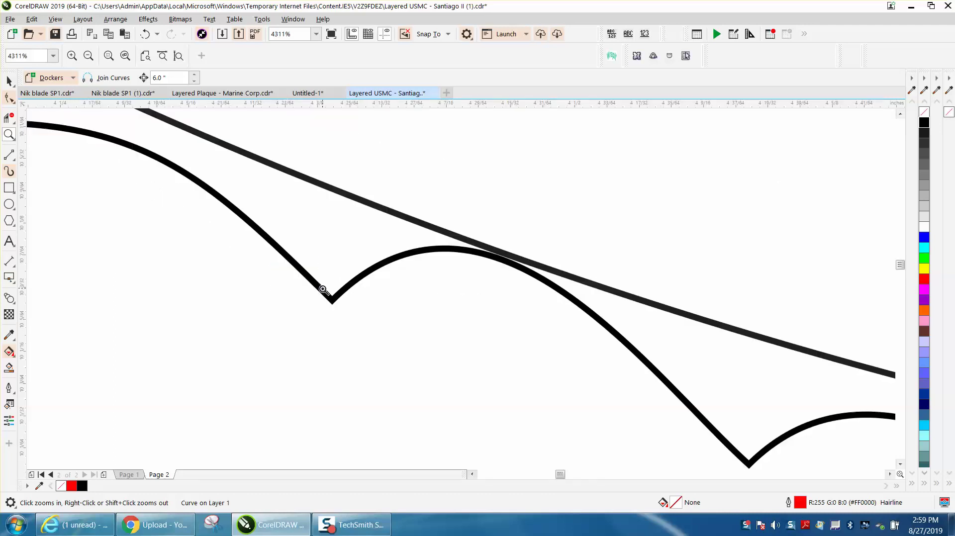
right_click(388, 279)
right_click(438, 271)
right_click(433, 275)
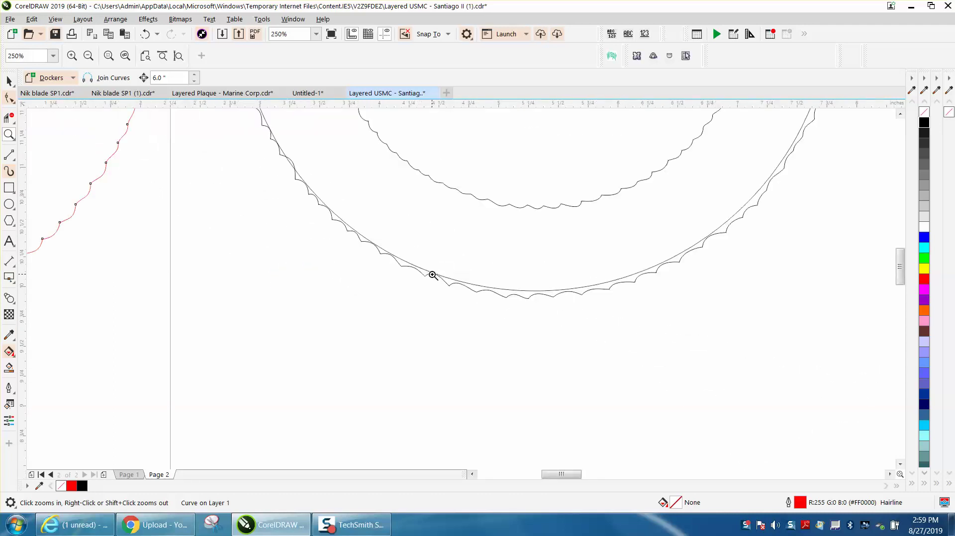
right_click(433, 275)
right_click(433, 275)
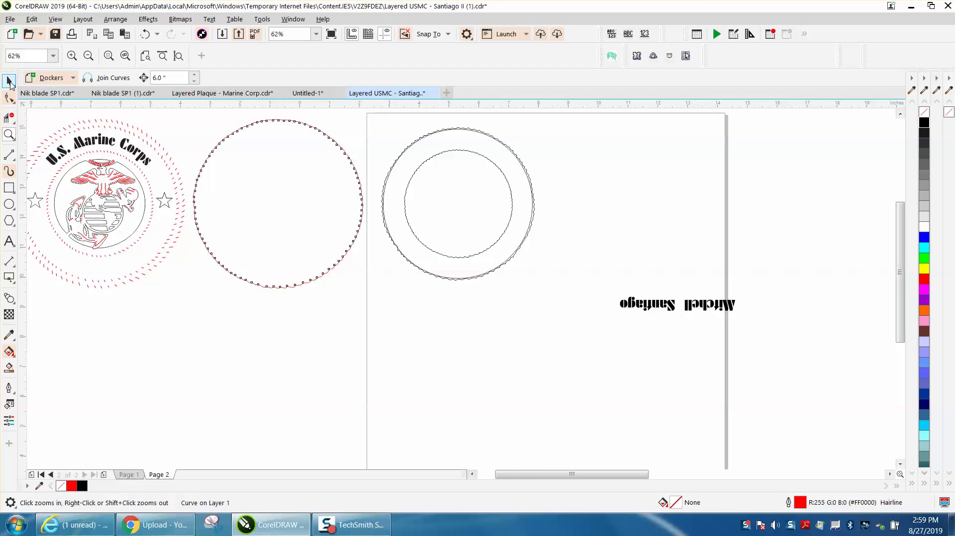
left_click(9, 81)
Nudge the black rings left back onto the emblem and move the red circle 6 inches right onto the page.
left_click_drag(350, 117, 431, 208)
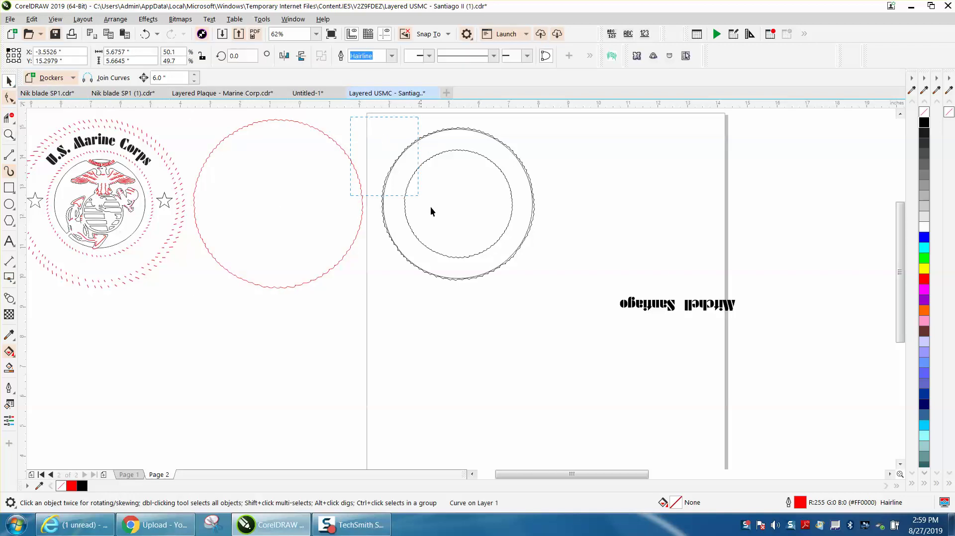
left_click_drag(563, 291, 566, 294)
key("Left")
key("Left")
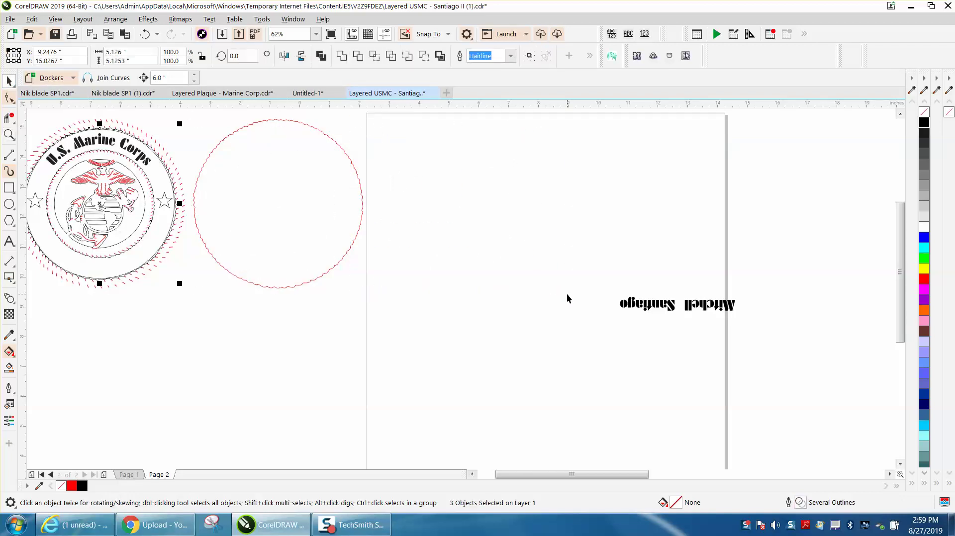
left_click(349, 155)
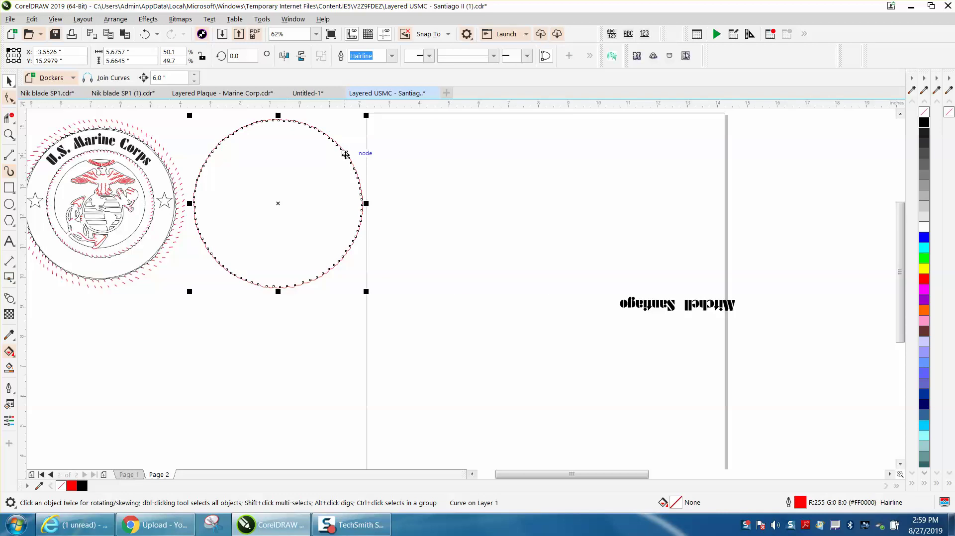
key("Right")
left_click(336, 177)
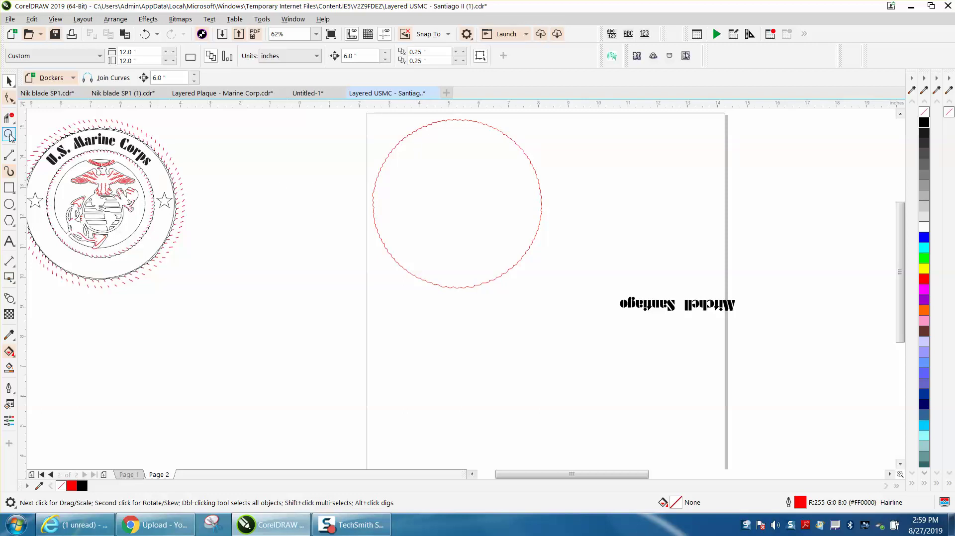
left_click(8, 134)
left_click_drag(73, 185, 182, 240)
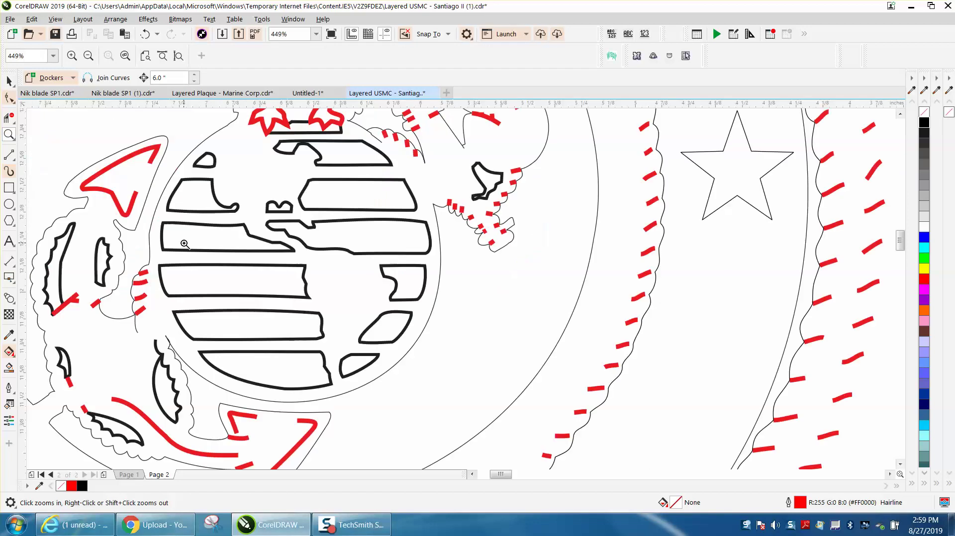
right_click(268, 243)
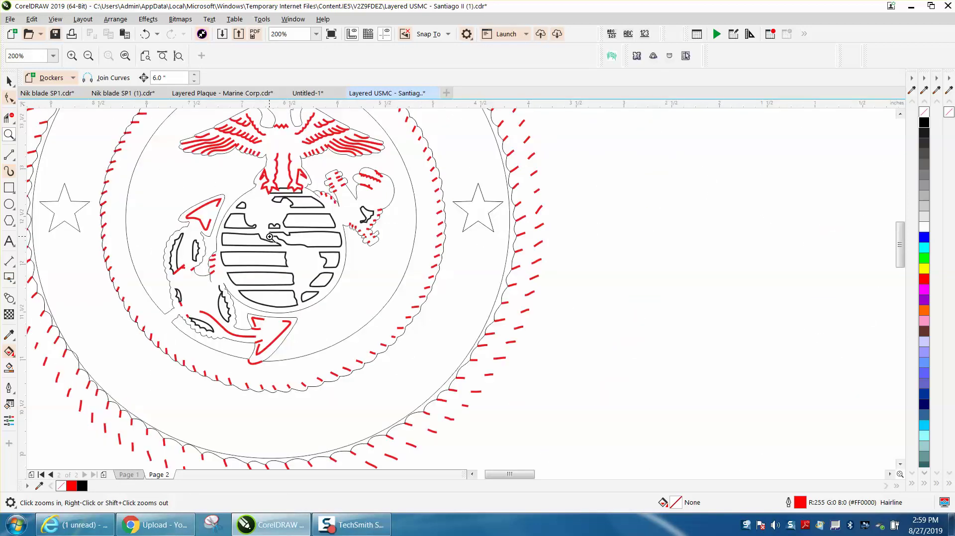
right_click(269, 237)
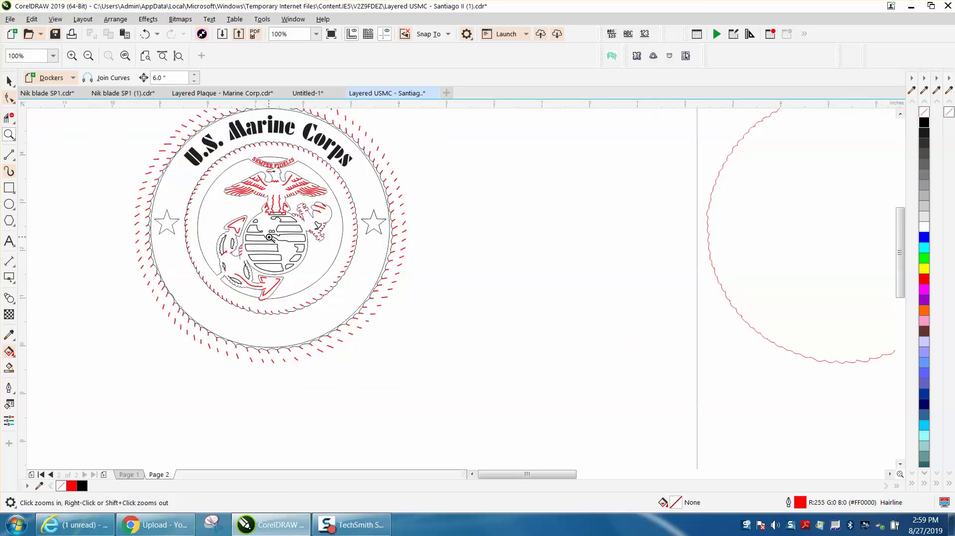
right_click(269, 237)
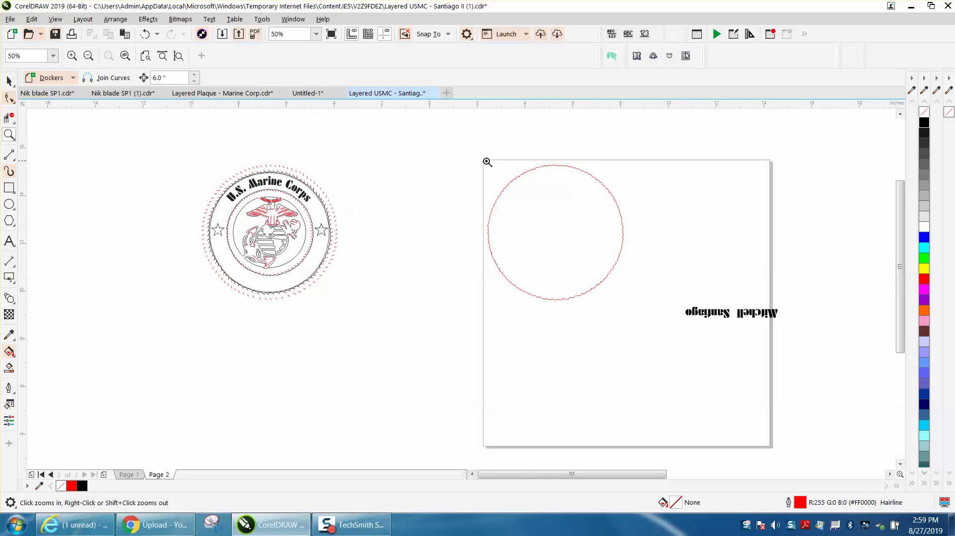
left_click_drag(483, 160, 690, 316)
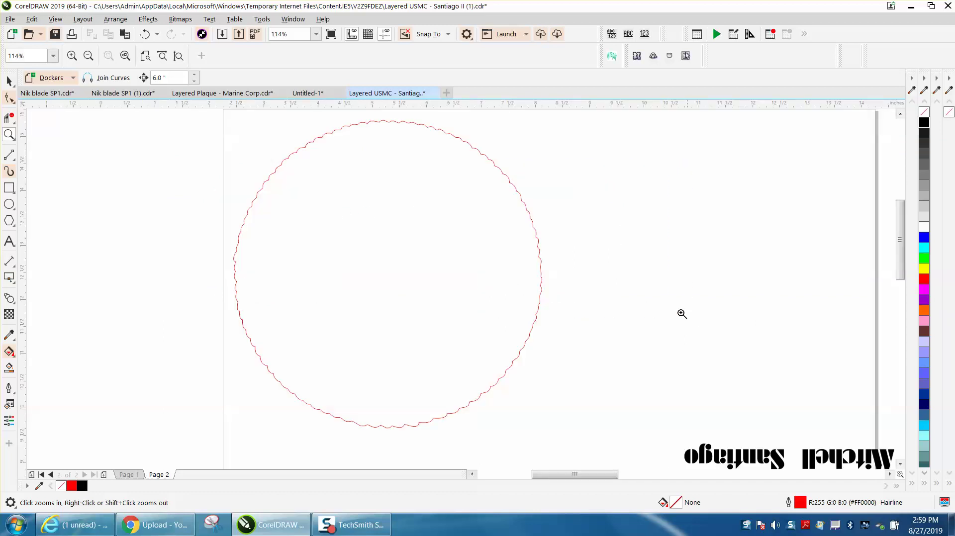
right_click(372, 267)
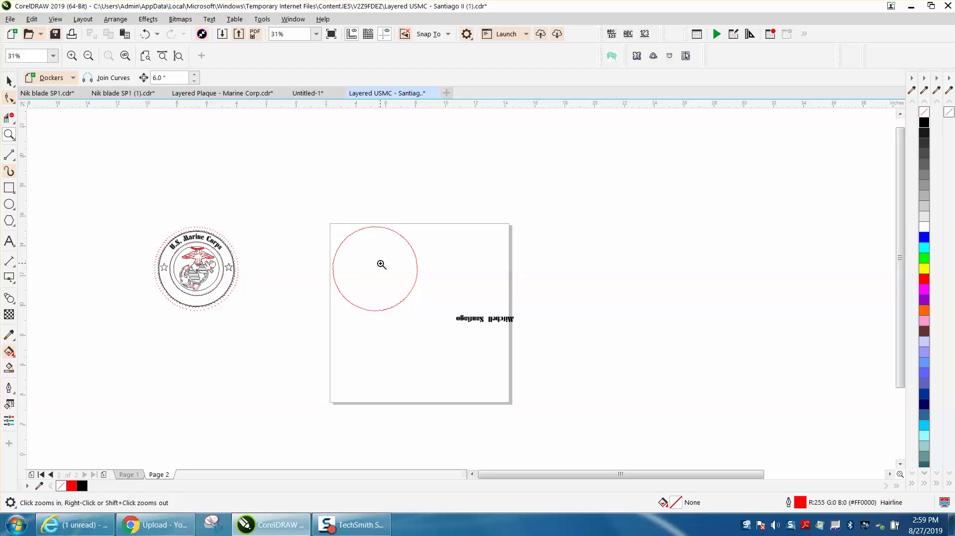